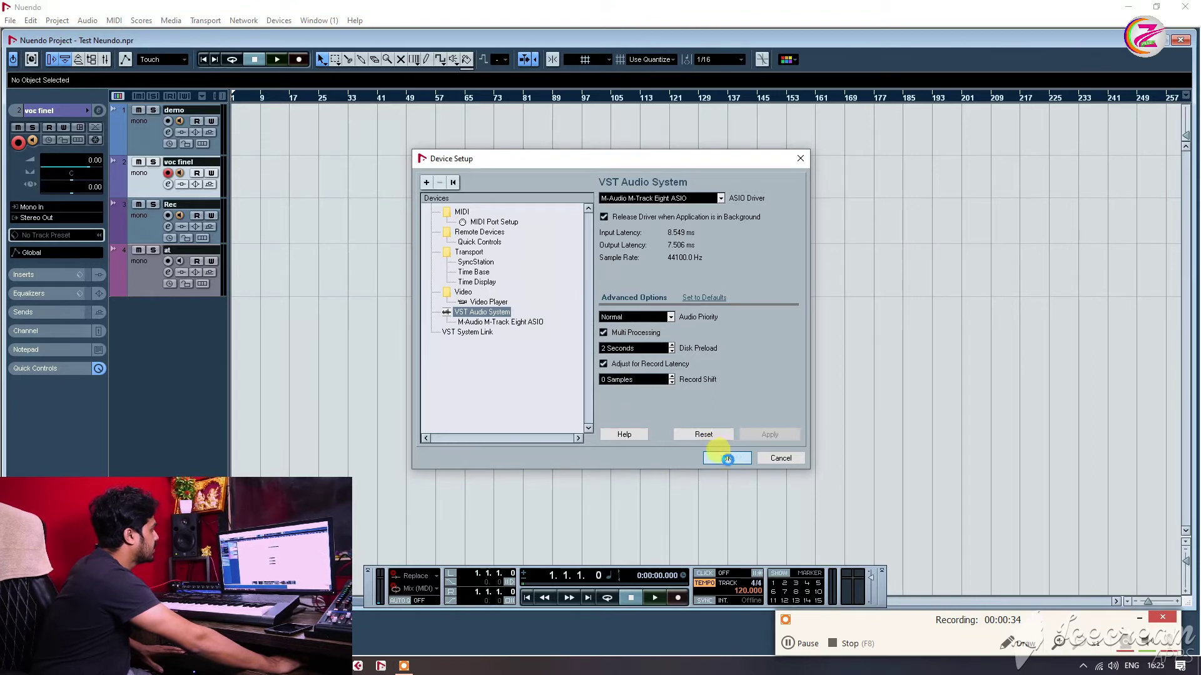
Open the device setup, check the ASIO driver of the VST Audio System and accept the settings.
{"action": "left_click", "coordinate": [277, 21]}
{"action": "left_click", "coordinate": [331, 377]}
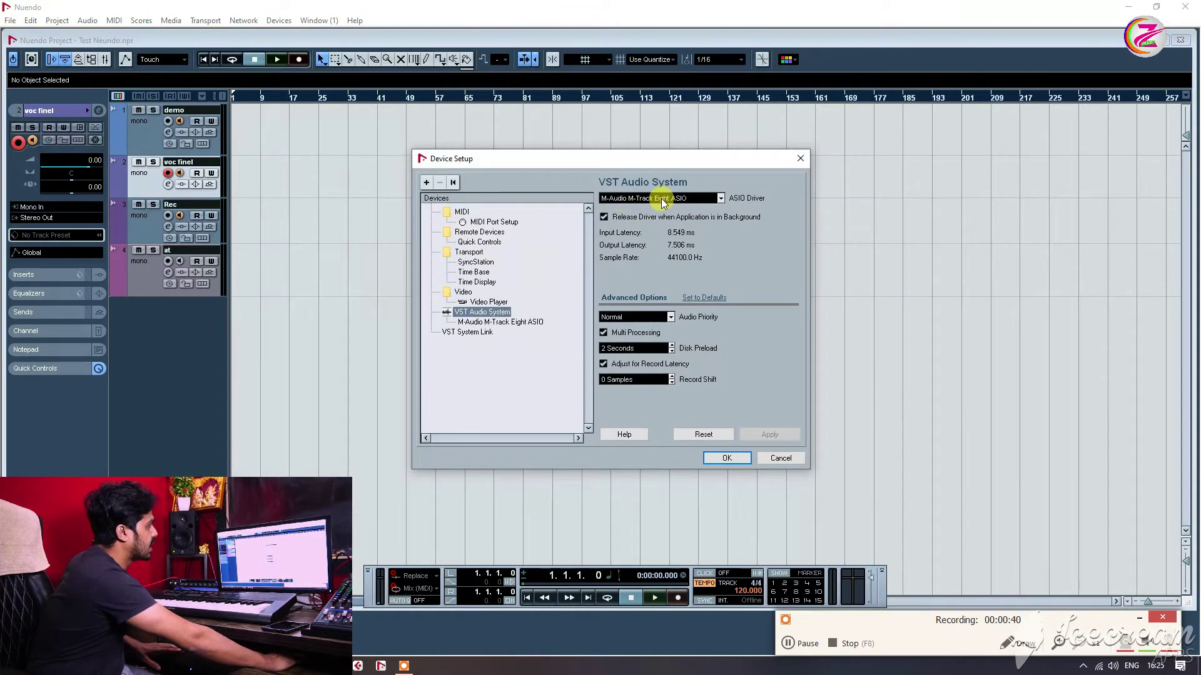
{"action": "left_click", "coordinate": [723, 459]}
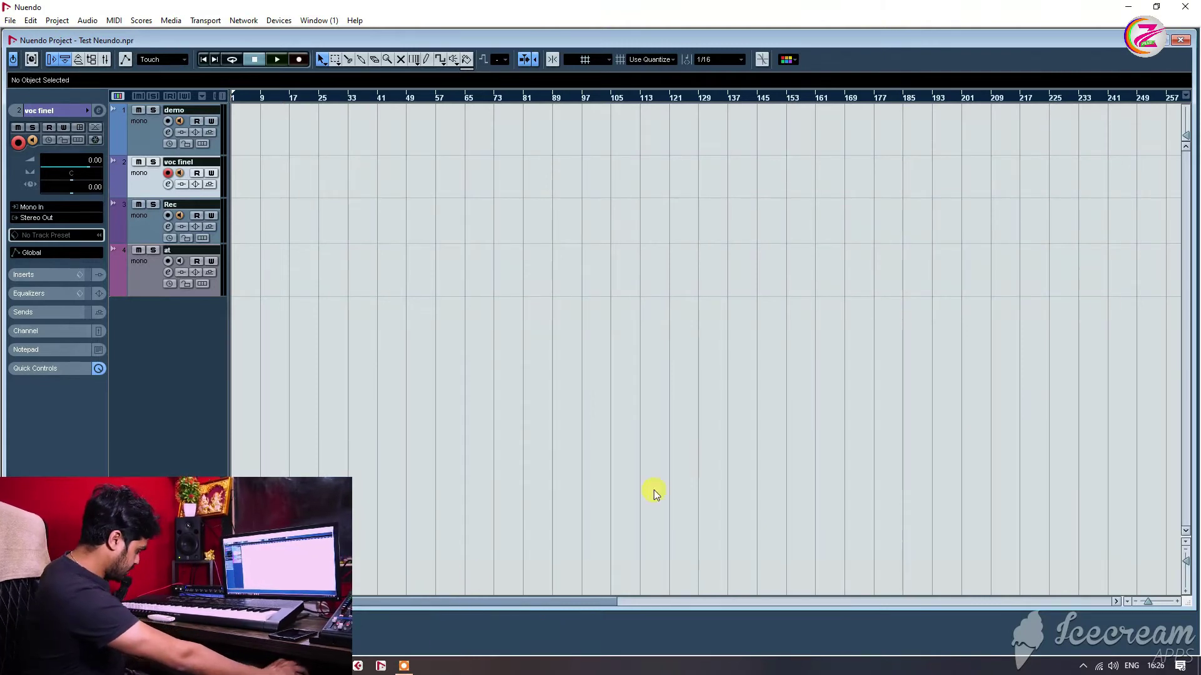
Show the transport panel, play the project briefly and switch the tempo mode to Fixed.
{"action": "key", "text": "F2"}
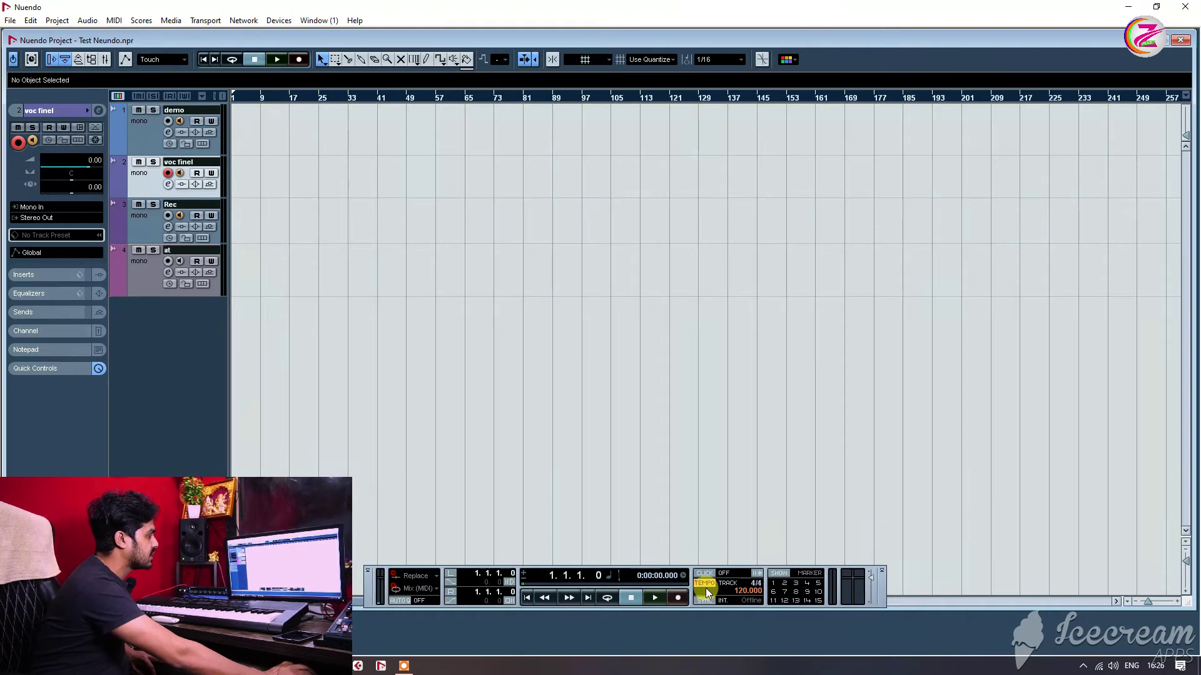
{"action": "key", "text": "space"}
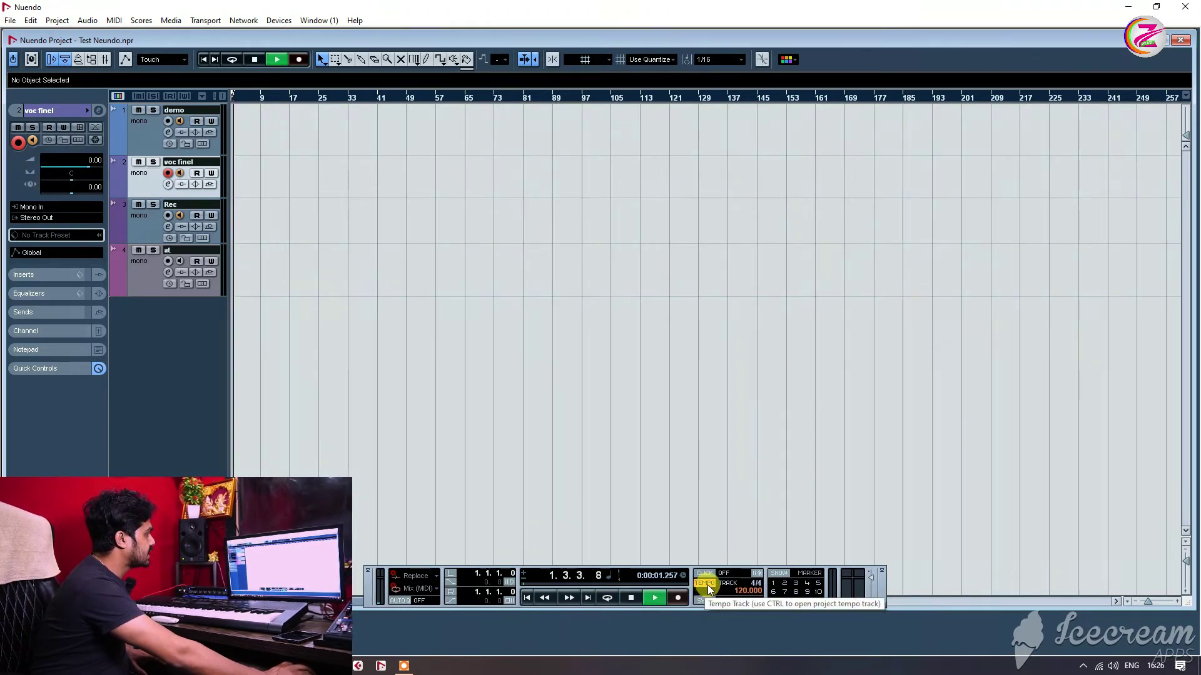
{"action": "key", "text": "space"}
{"action": "left_click", "coordinate": [707, 584]}
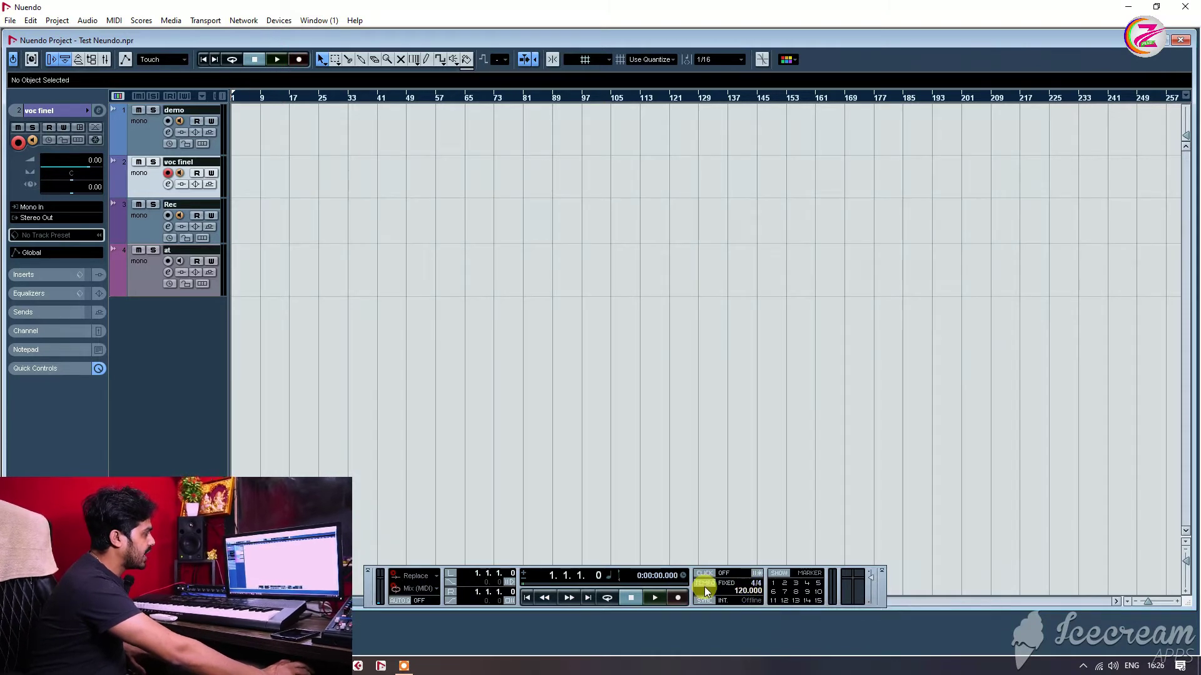
Set the fixed project tempo to 110.
{"action": "double_click", "coordinate": [745, 592]}
{"action": "type", "text": "110"}
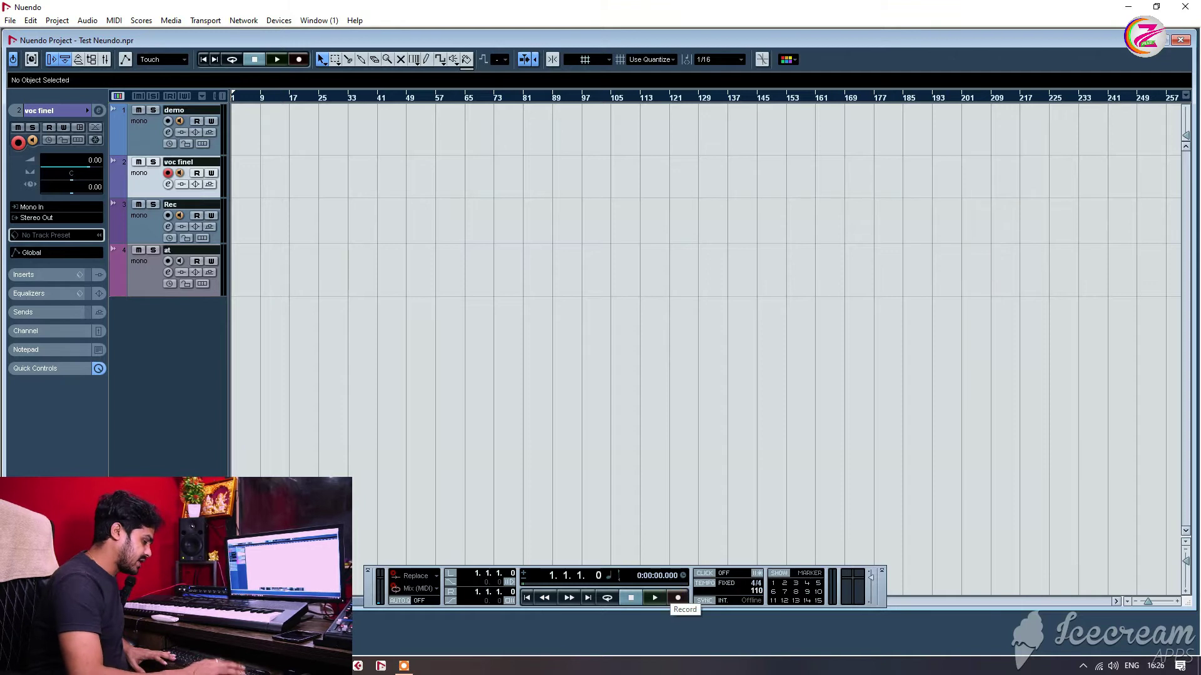
{"action": "left_click", "coordinate": [672, 596]}
Set the fixed project tempo to 120.
{"action": "double_click", "coordinate": [741, 589]}
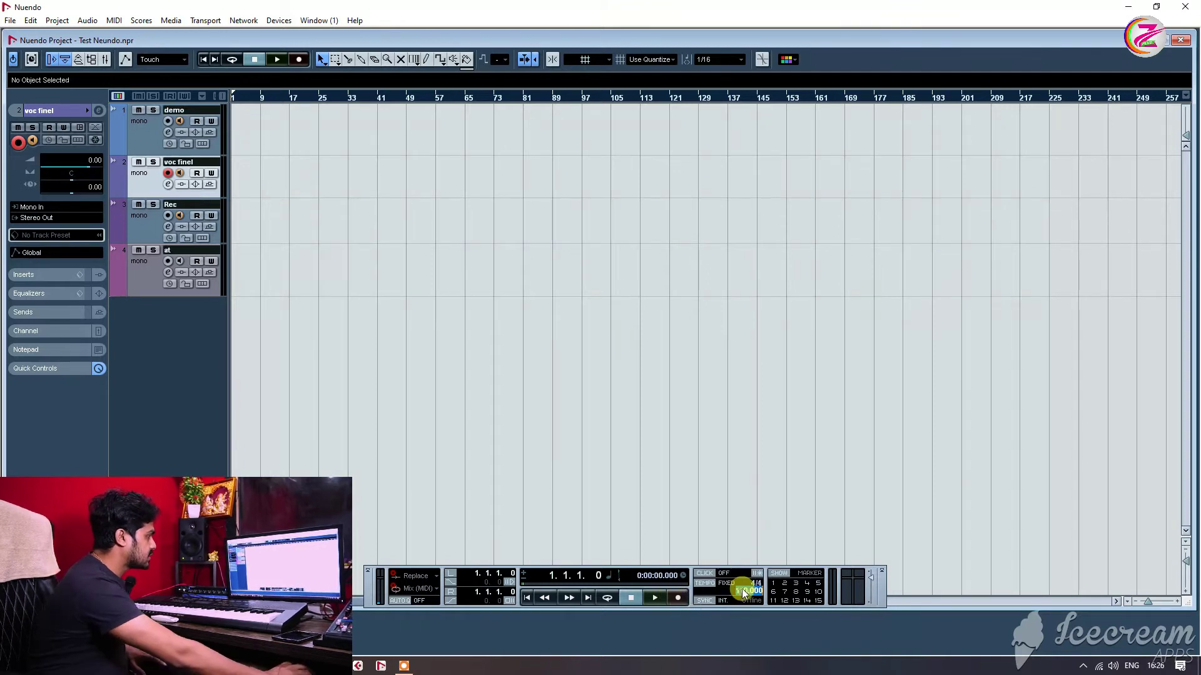
{"action": "type", "text": "120"}
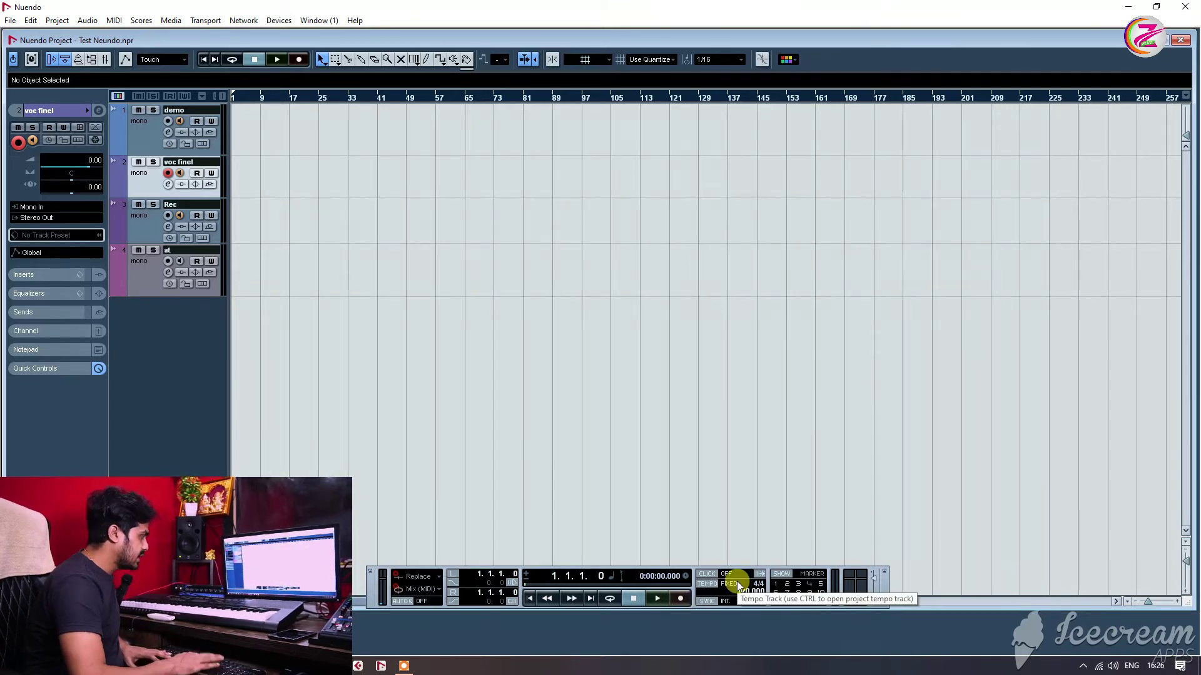
{"action": "left_click", "coordinate": [750, 591]}
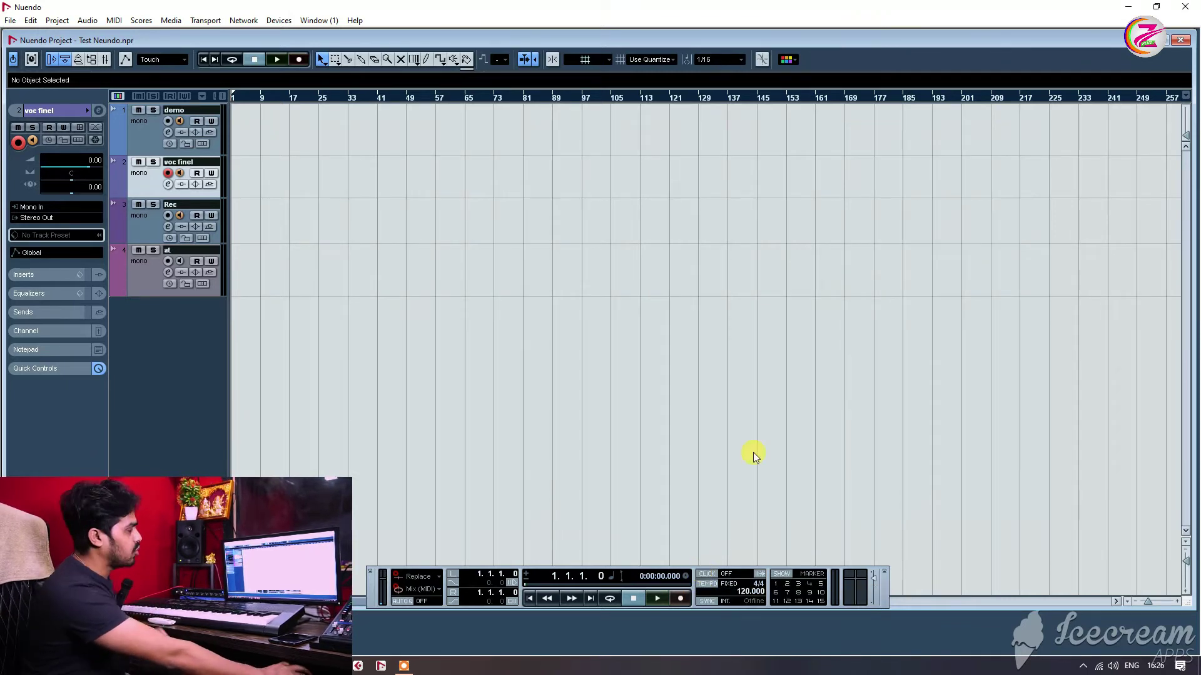
Turn the metronome click on and off again.
{"action": "left_click", "coordinate": [708, 577]}
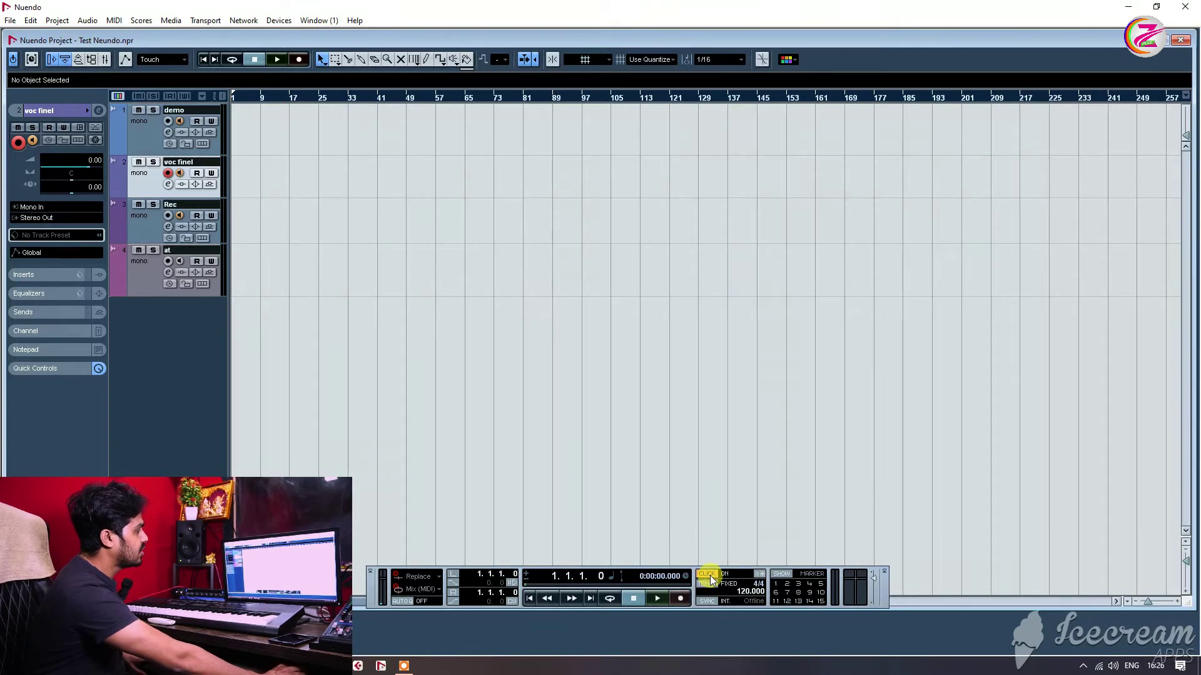
{"action": "left_click", "coordinate": [709, 575]}
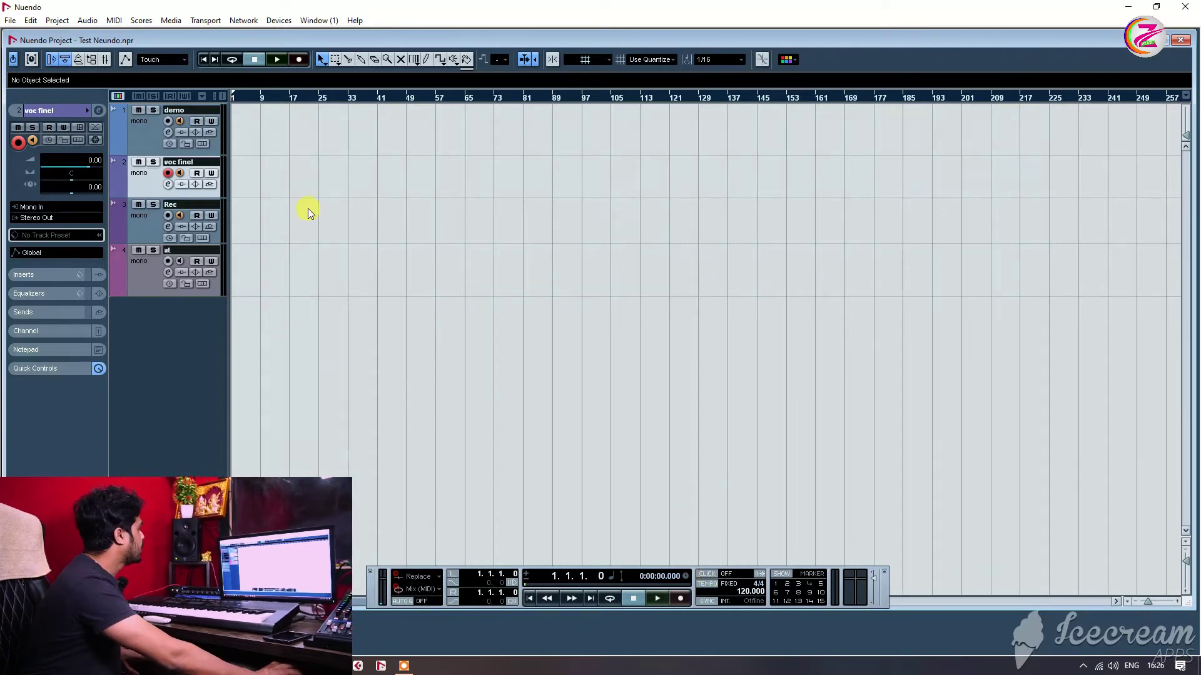
Check the sizing modes of the Object Selection tool and place the project cursor at about bar 26.
{"action": "left_click", "coordinate": [321, 58]}
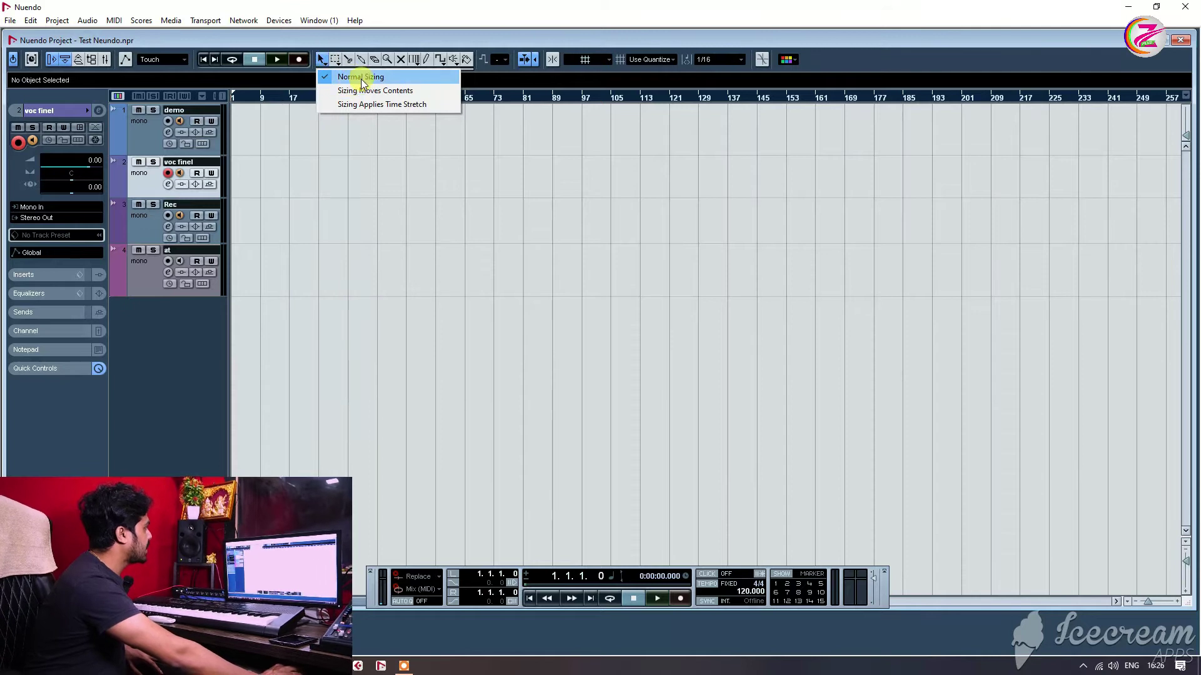
{"action": "left_click", "coordinate": [247, 95]}
{"action": "left_click", "coordinate": [249, 96]}
{"action": "left_click", "coordinate": [265, 97]}
{"action": "left_click", "coordinate": [292, 96]}
{"action": "left_click", "coordinate": [325, 97]}
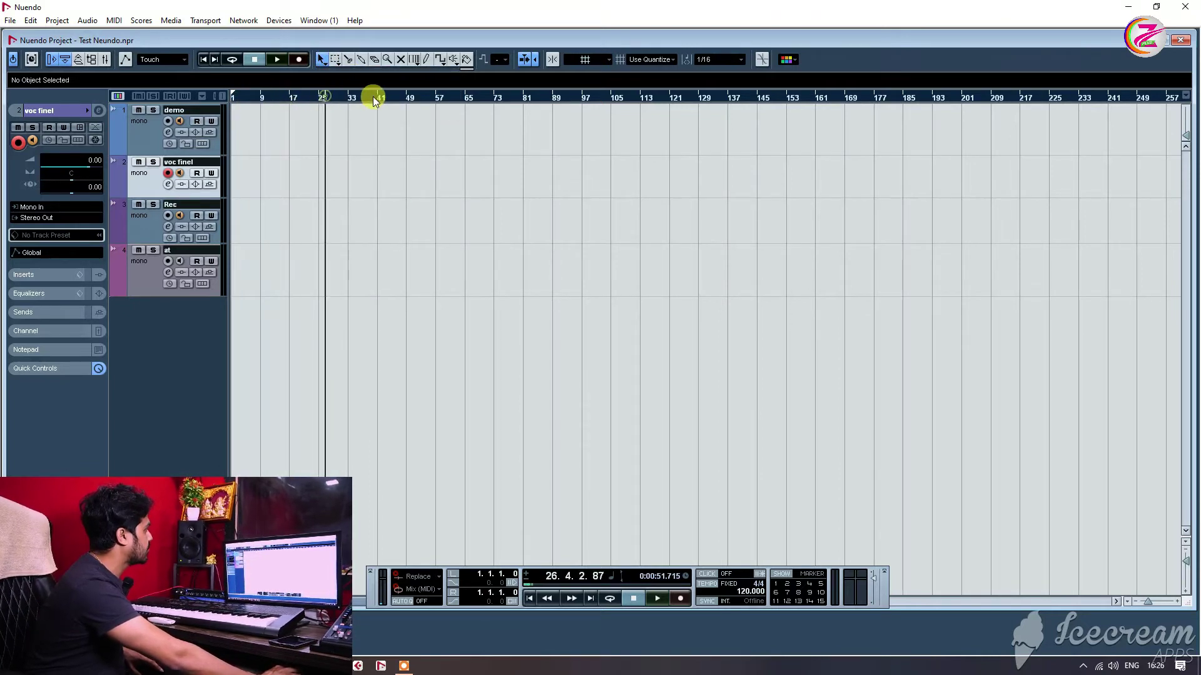
Activate the Range Selection tool and record a short take on the voc finel track from the cursor.
{"action": "left_click", "coordinate": [337, 60]}
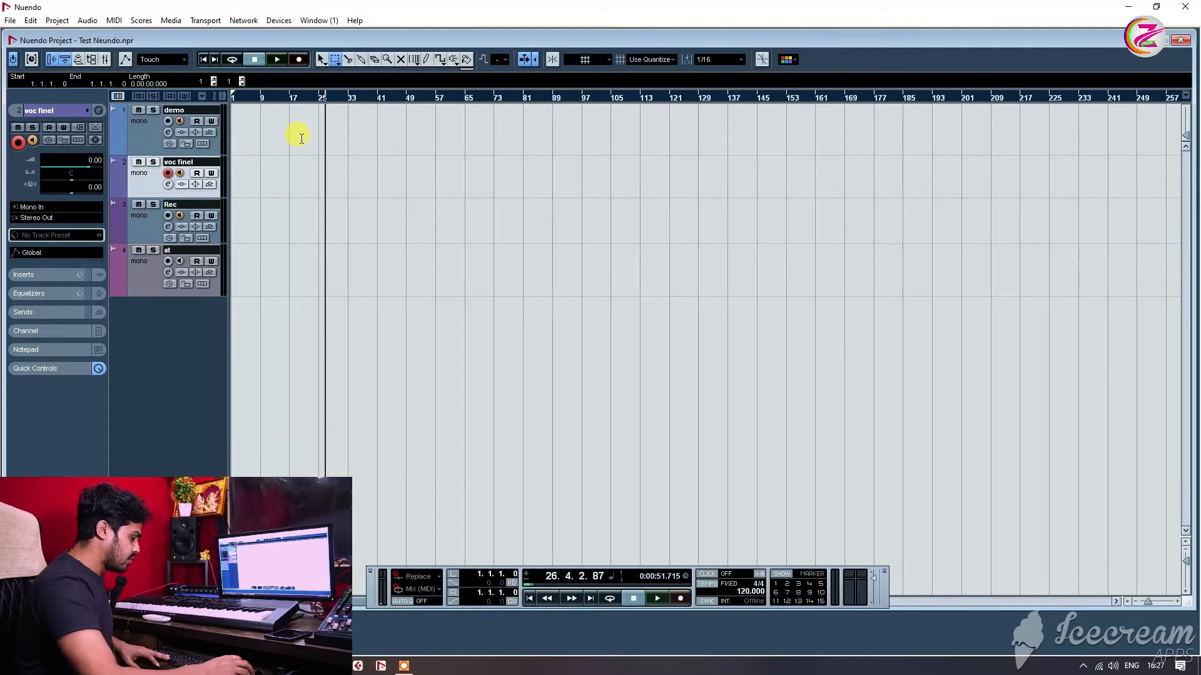
{"action": "key", "text": "KP_Multiply"}
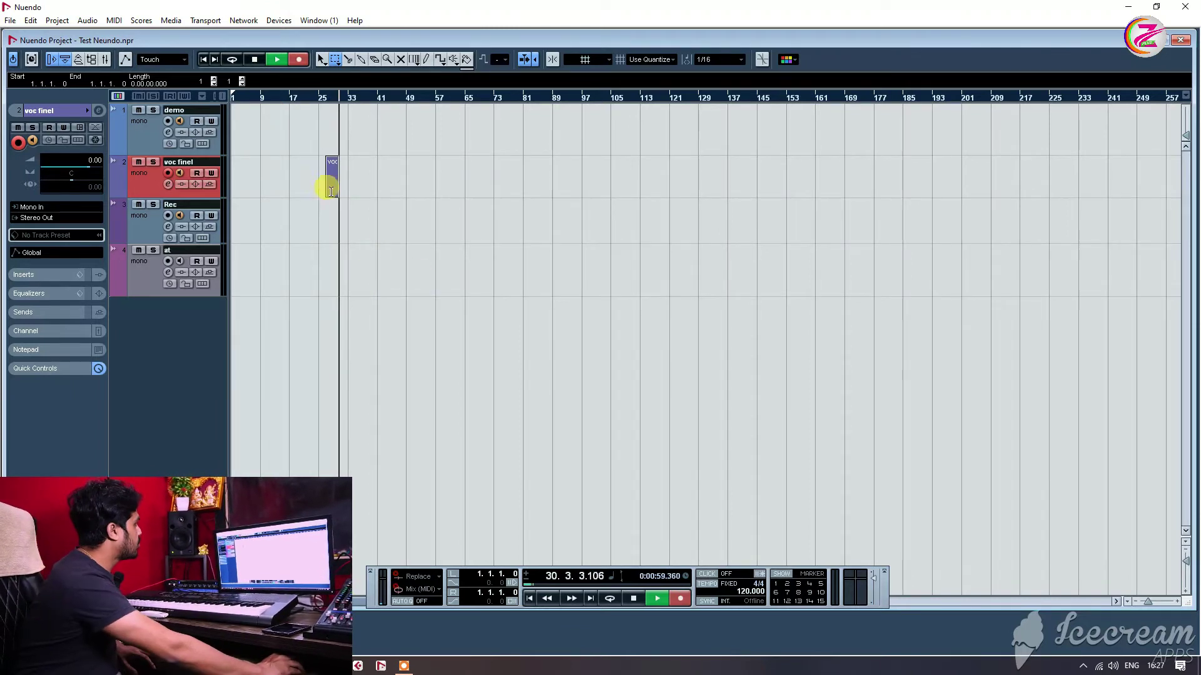
{"action": "key", "text": "space"}
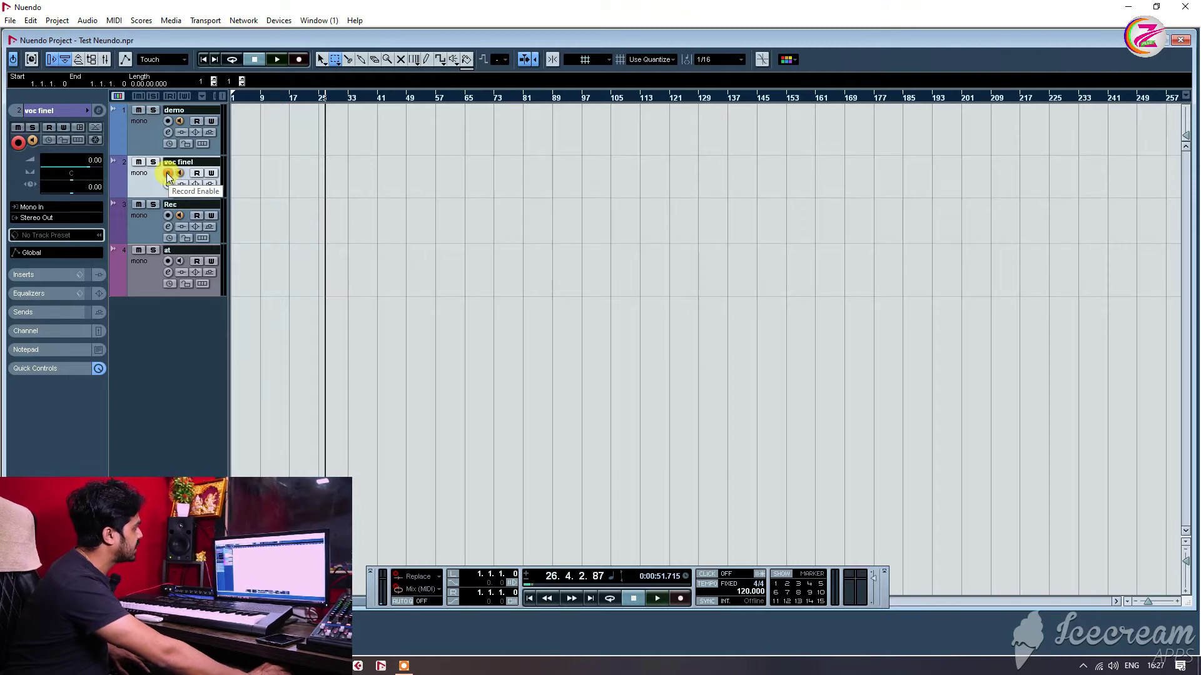
Activate the Split tool and record another short take on the voc finel track.
{"action": "left_click", "coordinate": [348, 61]}
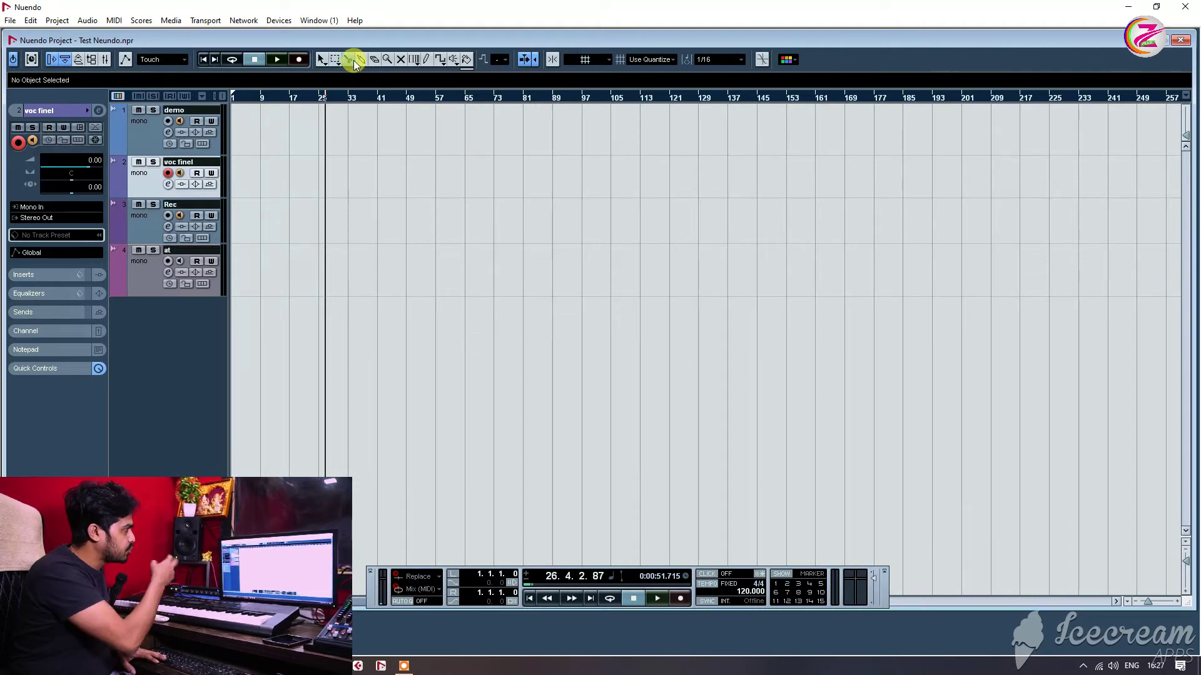
{"action": "key", "text": "space"}
{"action": "key", "text": "KP_Multiply"}
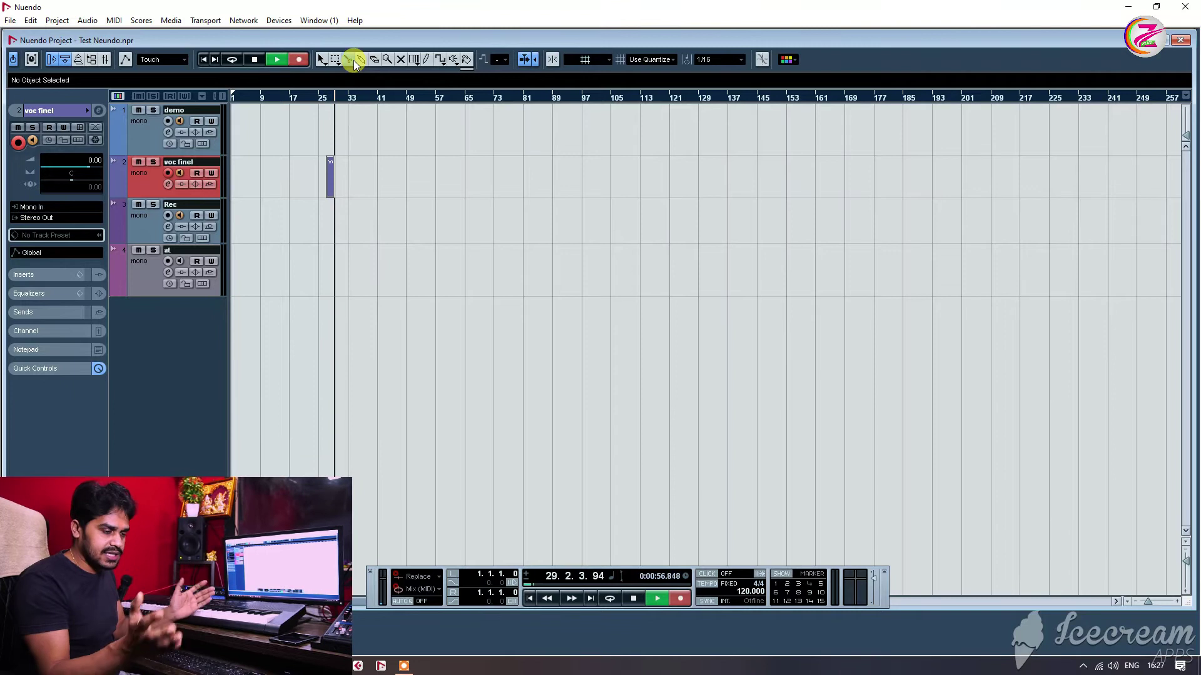
{"action": "key", "text": "space"}
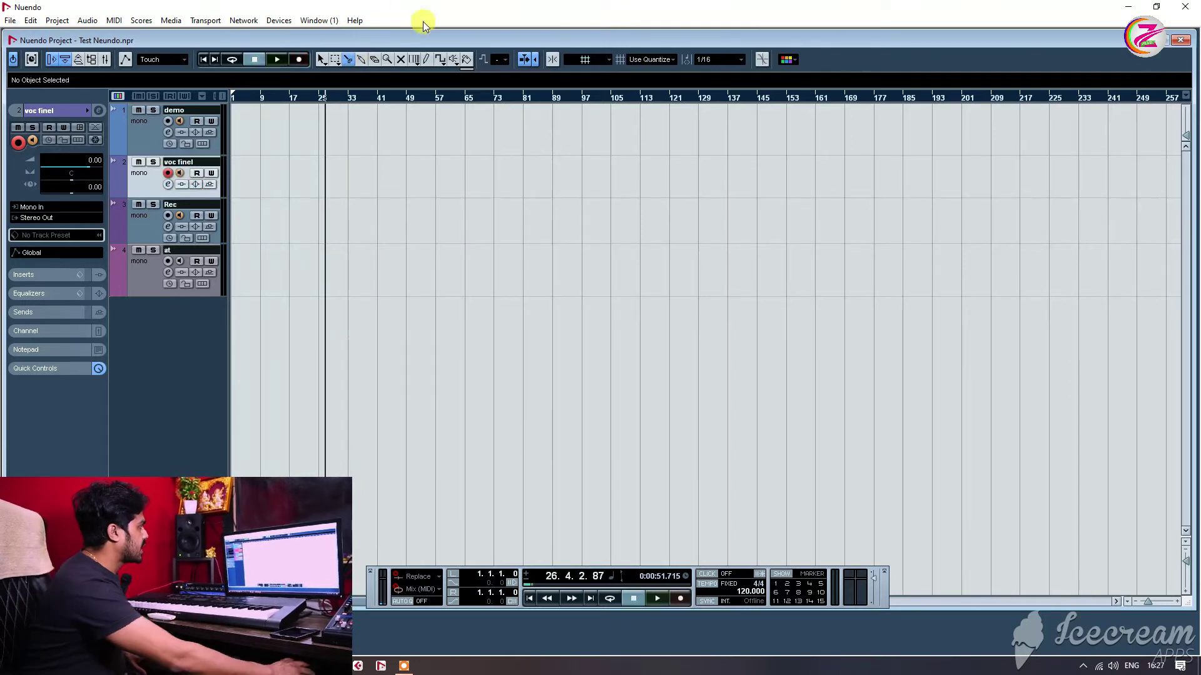
Activate the Glue tool and enable recording on the Rec track alongside voc finel.
{"action": "left_click", "coordinate": [360, 61]}
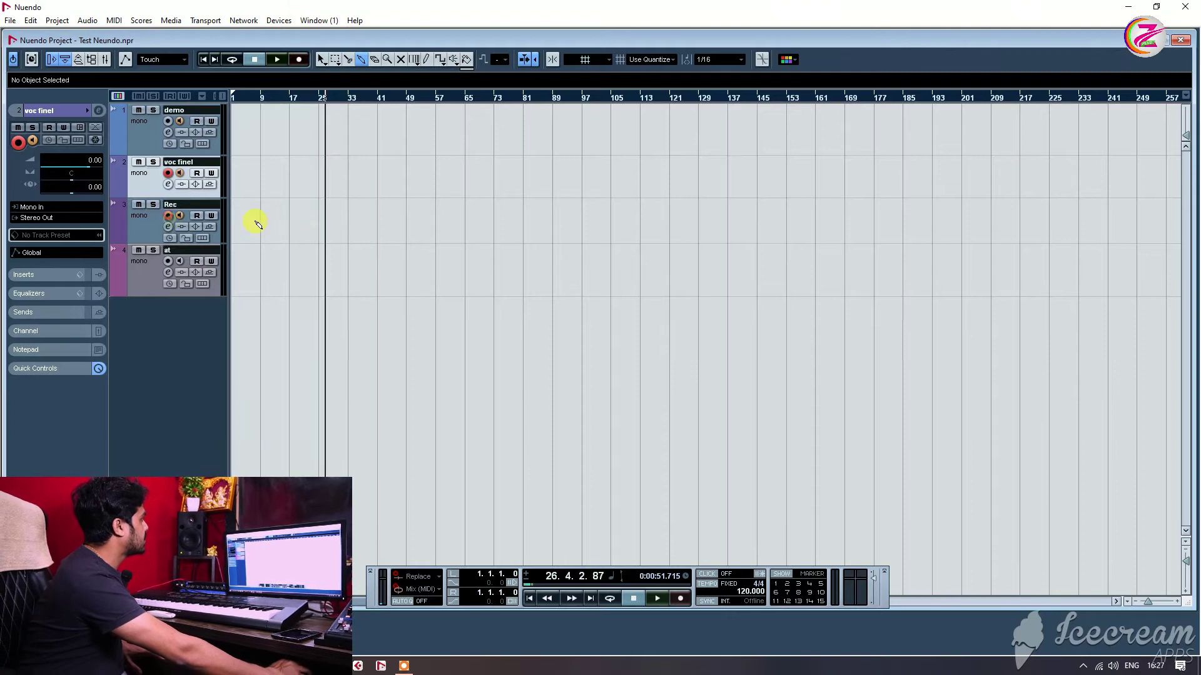
{"action": "left_click", "coordinate": [348, 59]}
{"action": "left_click", "coordinate": [363, 58]}
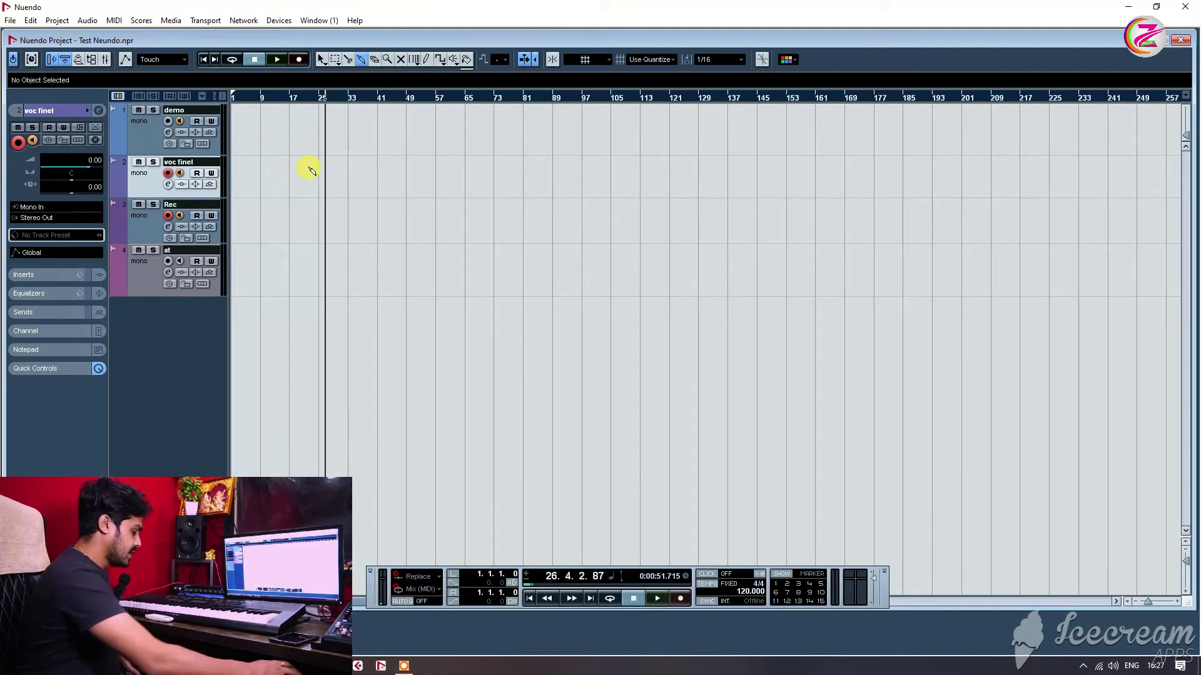
Record a short take on the voc finel and Rec tracks together from the cursor, then stop.
{"action": "key", "text": "KP_Multiply"}
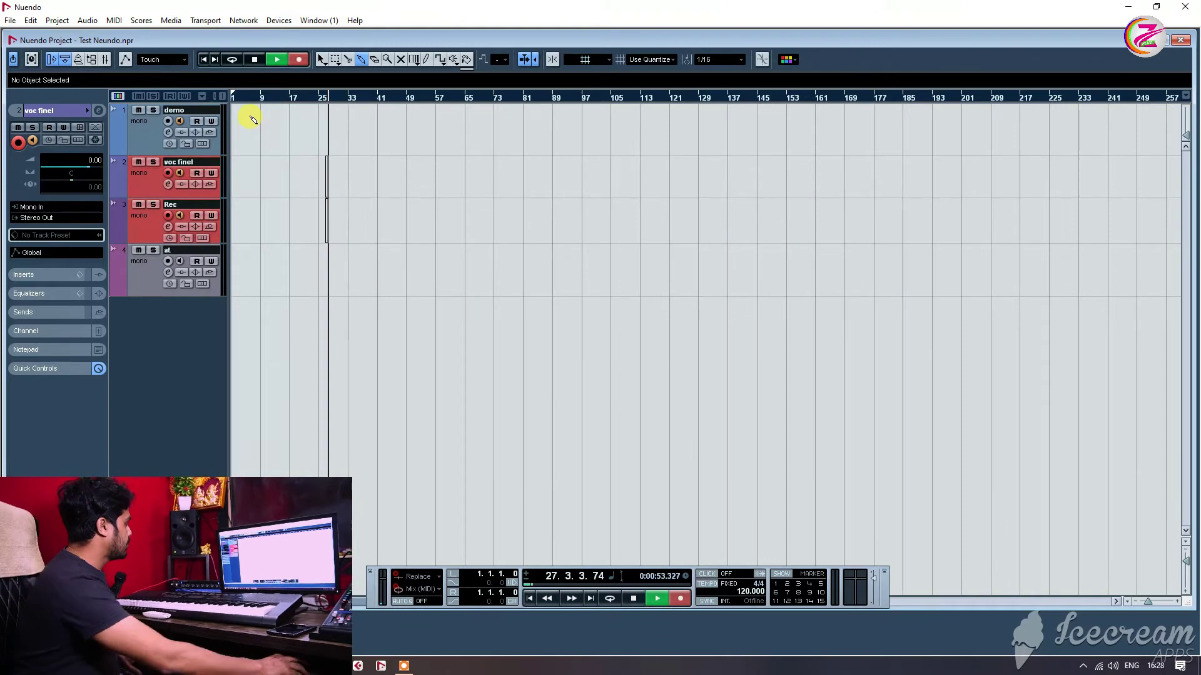
{"action": "key", "text": "h"}
{"action": "key", "text": "h"}
{"action": "key", "text": "h"}
{"action": "key", "text": "h"}
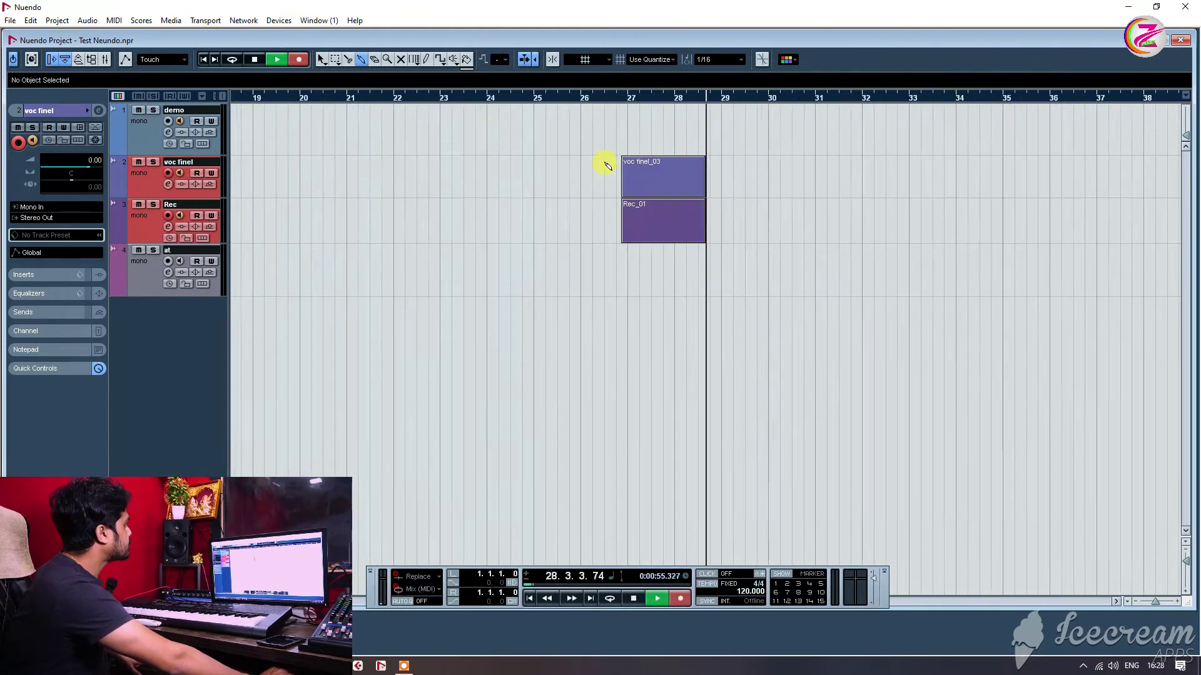
{"action": "key", "text": "h"}
{"action": "key", "text": "h"}
{"action": "key", "text": "g"}
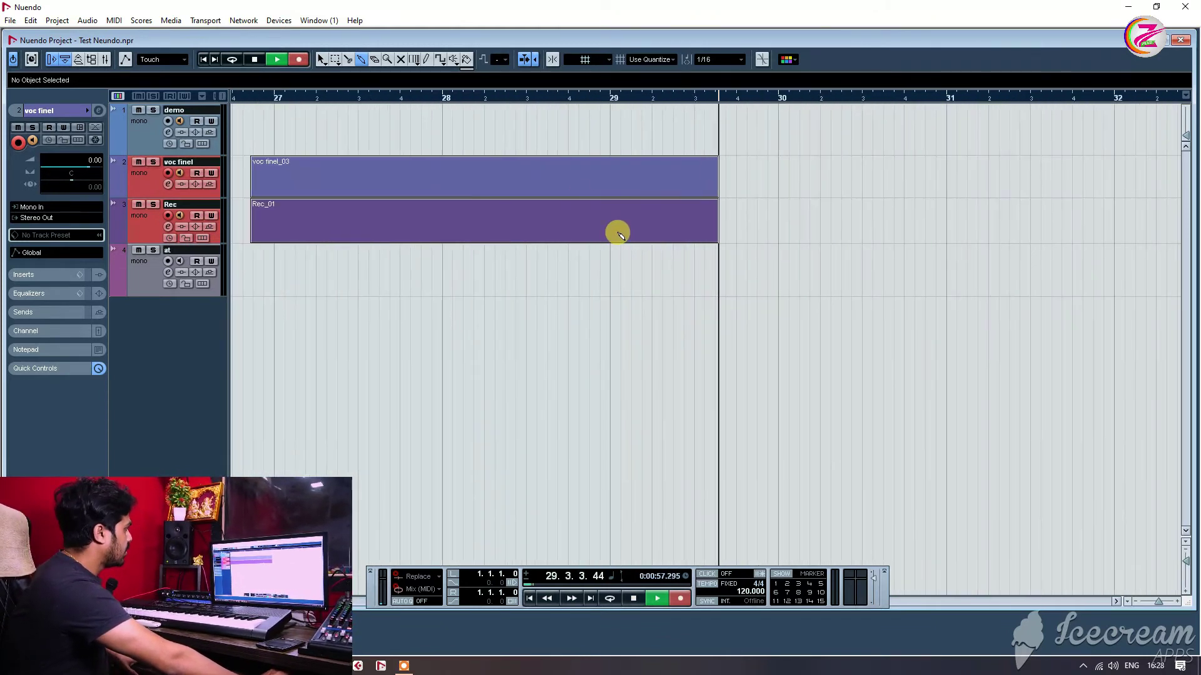
{"action": "key", "text": "space"}
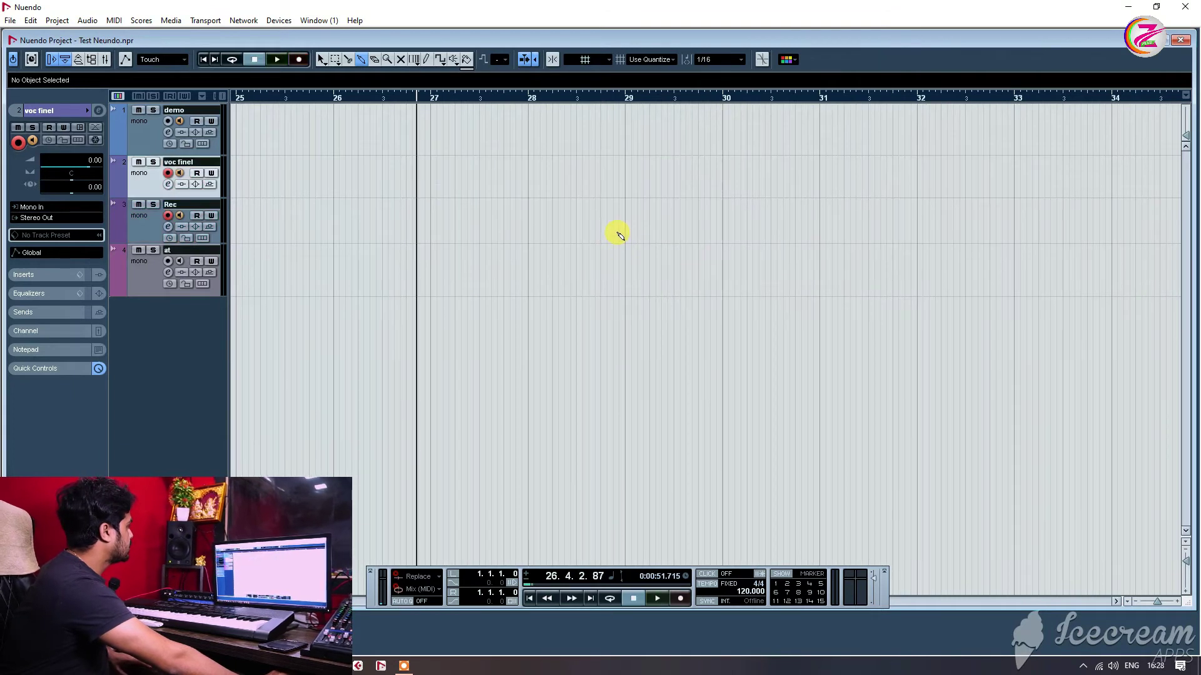
Activate the Erase, Mute and Color tools one after another.
{"action": "left_click", "coordinate": [374, 60]}
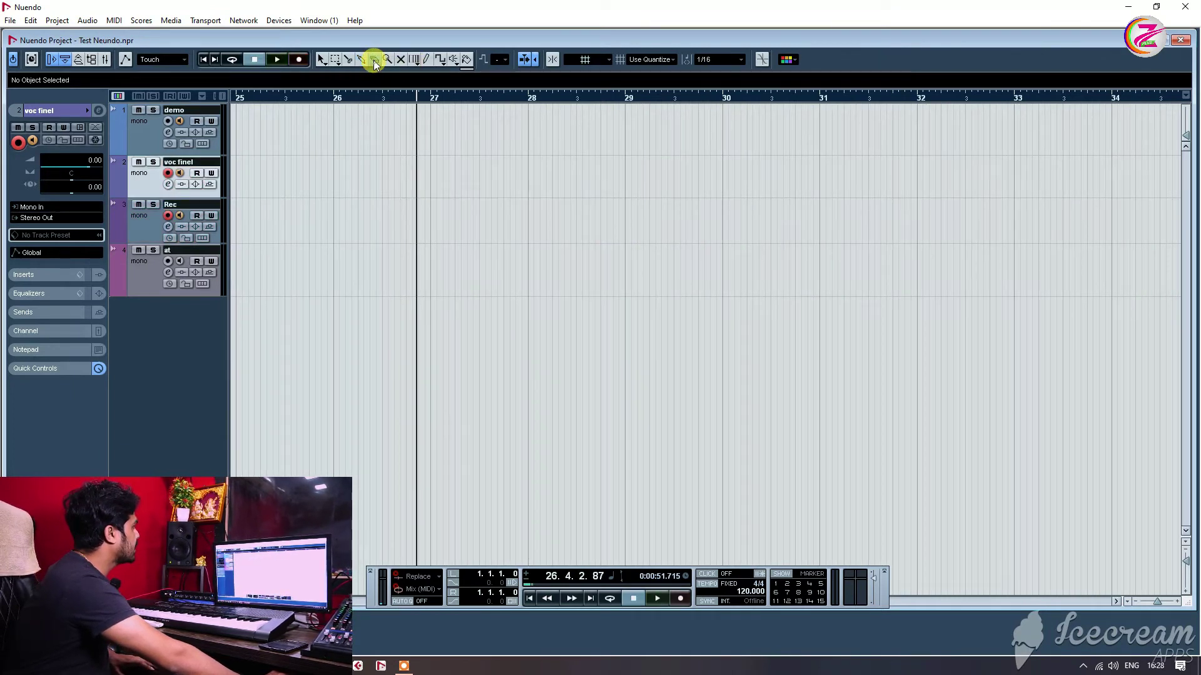
{"action": "left_click", "coordinate": [400, 61]}
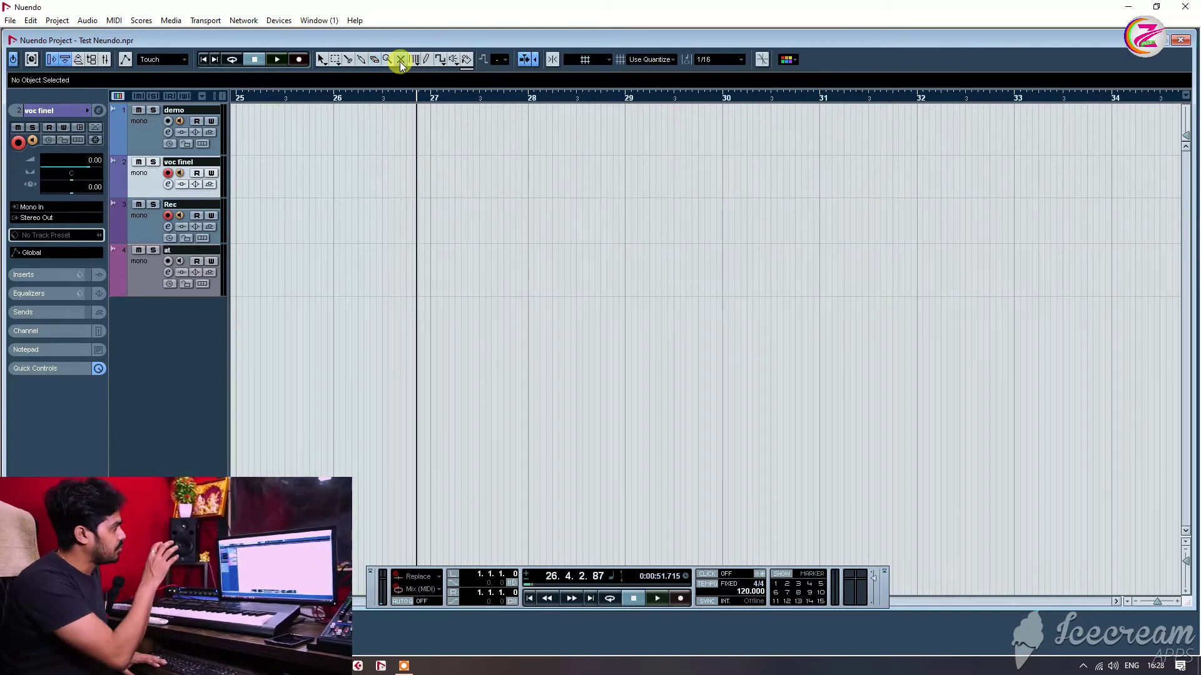
{"action": "left_click", "coordinate": [466, 63]}
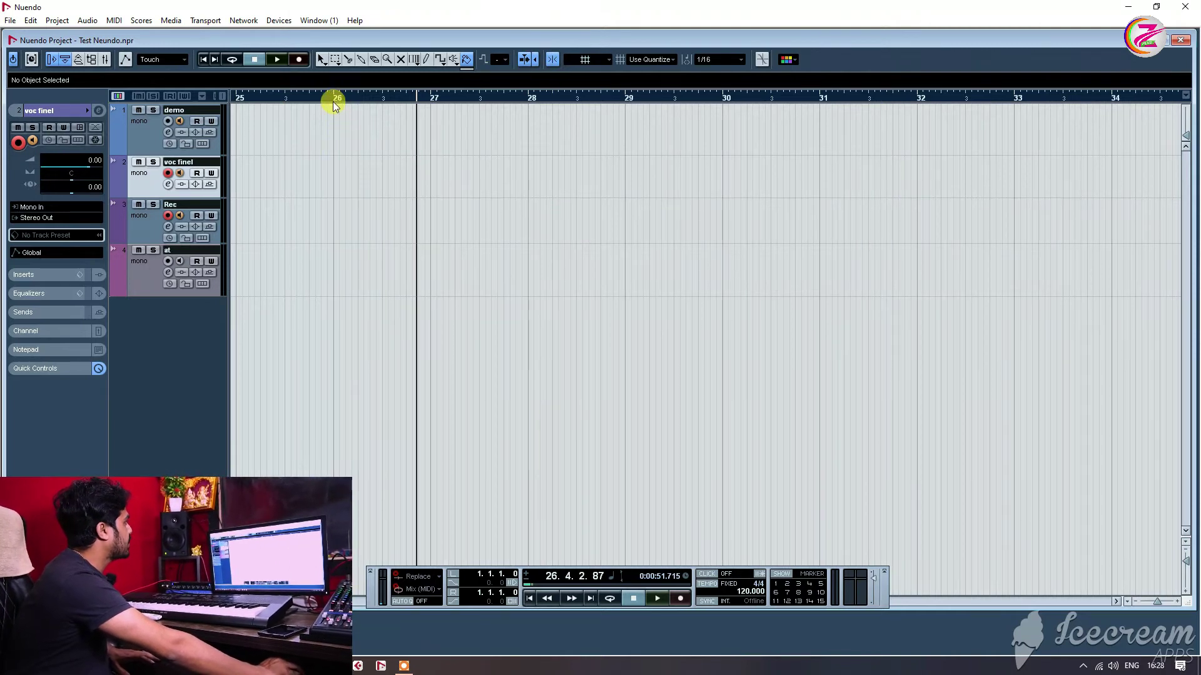
Return to the Object Selection tool, turn Snap on and play briefly from the cursor.
{"action": "left_click", "coordinate": [519, 58]}
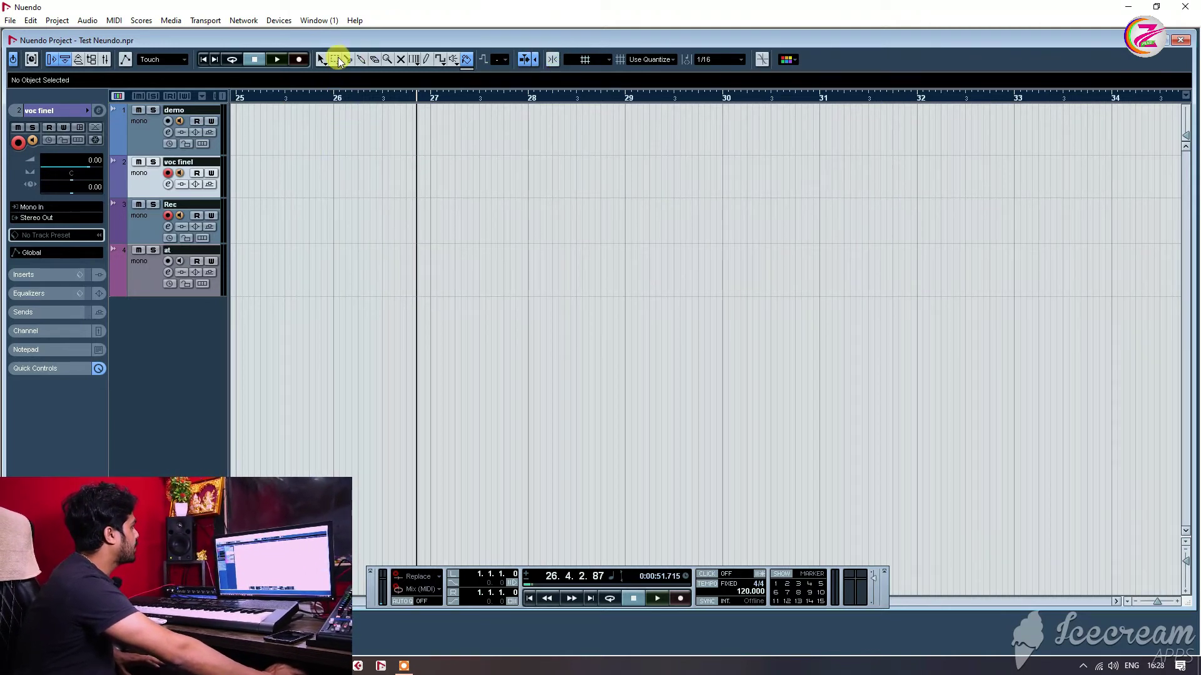
{"action": "left_click", "coordinate": [553, 60]}
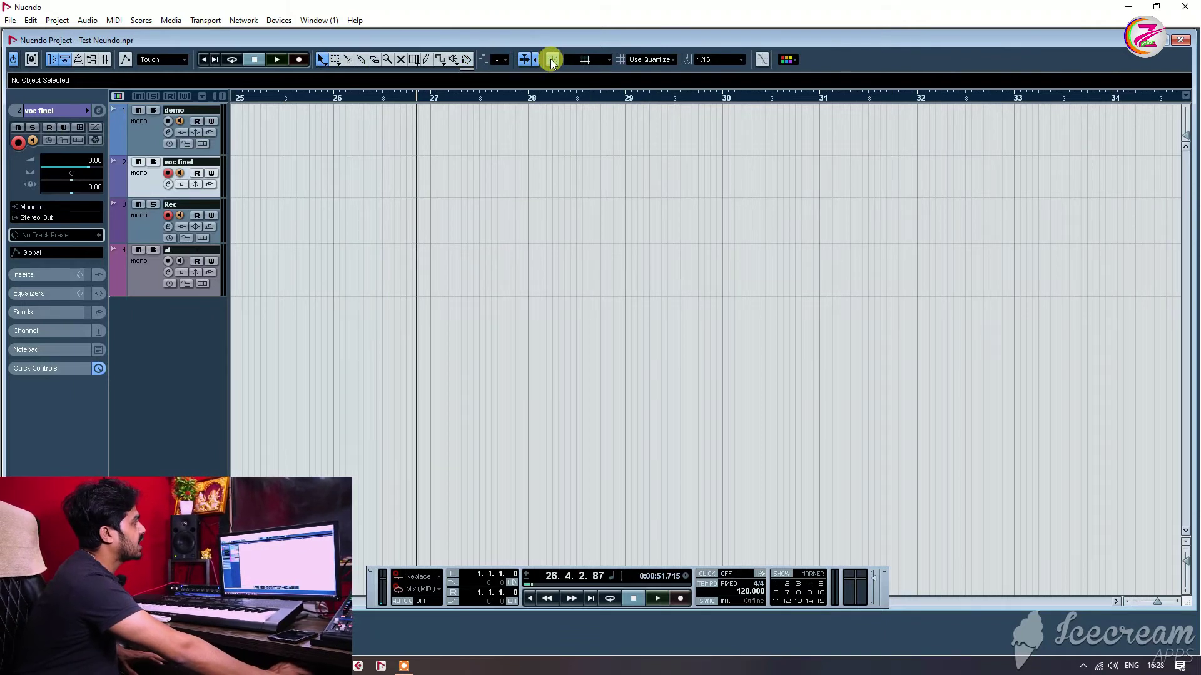
{"action": "key", "text": "space"}
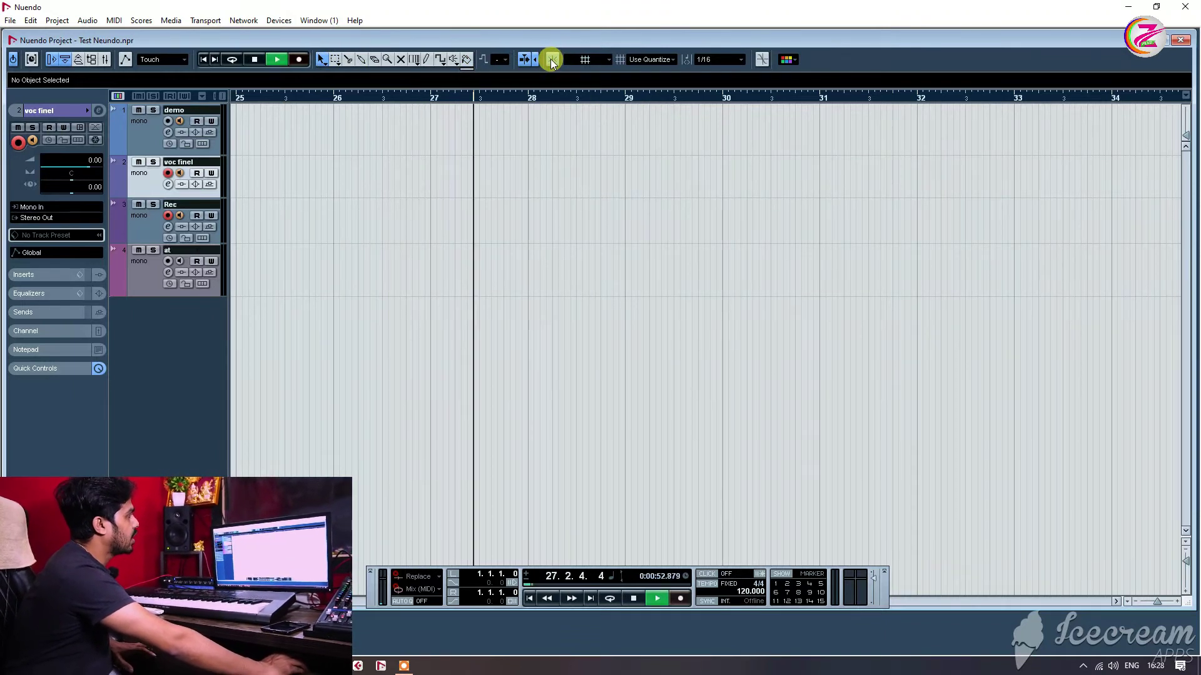
{"action": "key", "text": "space"}
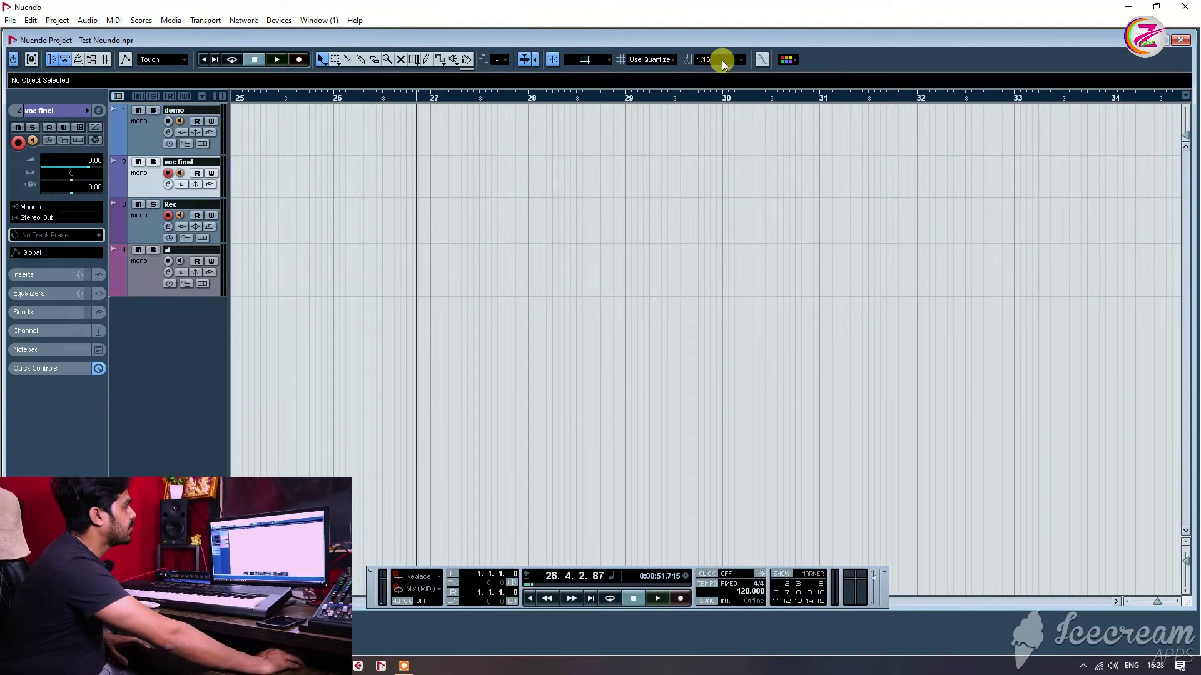
Look through the quantize types, keeping 1/16, and set the grid type to Beat.
{"action": "left_click", "coordinate": [720, 59]}
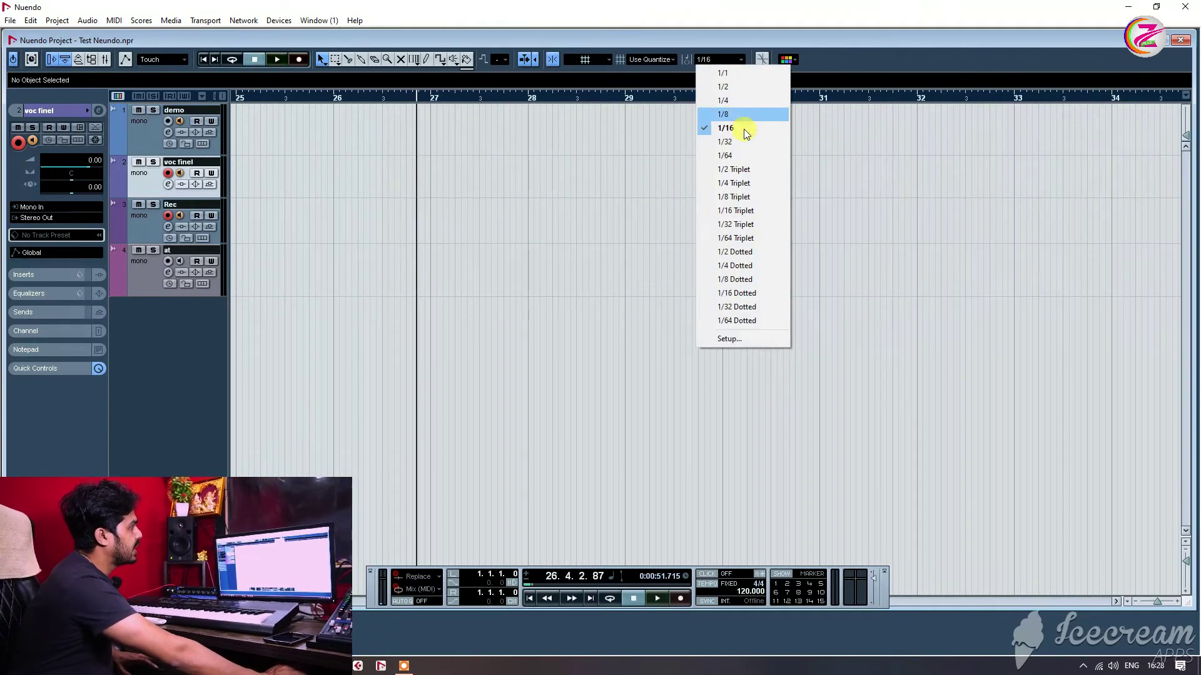
{"action": "left_click", "coordinate": [739, 62]}
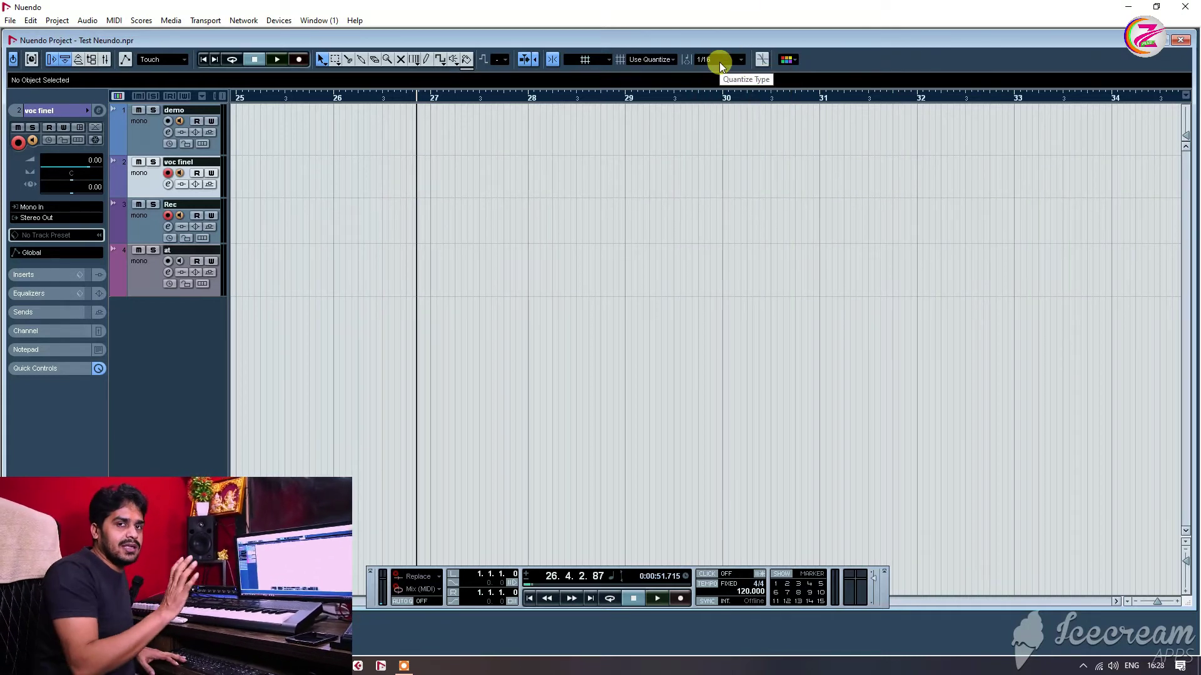
{"action": "left_click", "coordinate": [645, 59]}
{"action": "left_click", "coordinate": [662, 87]}
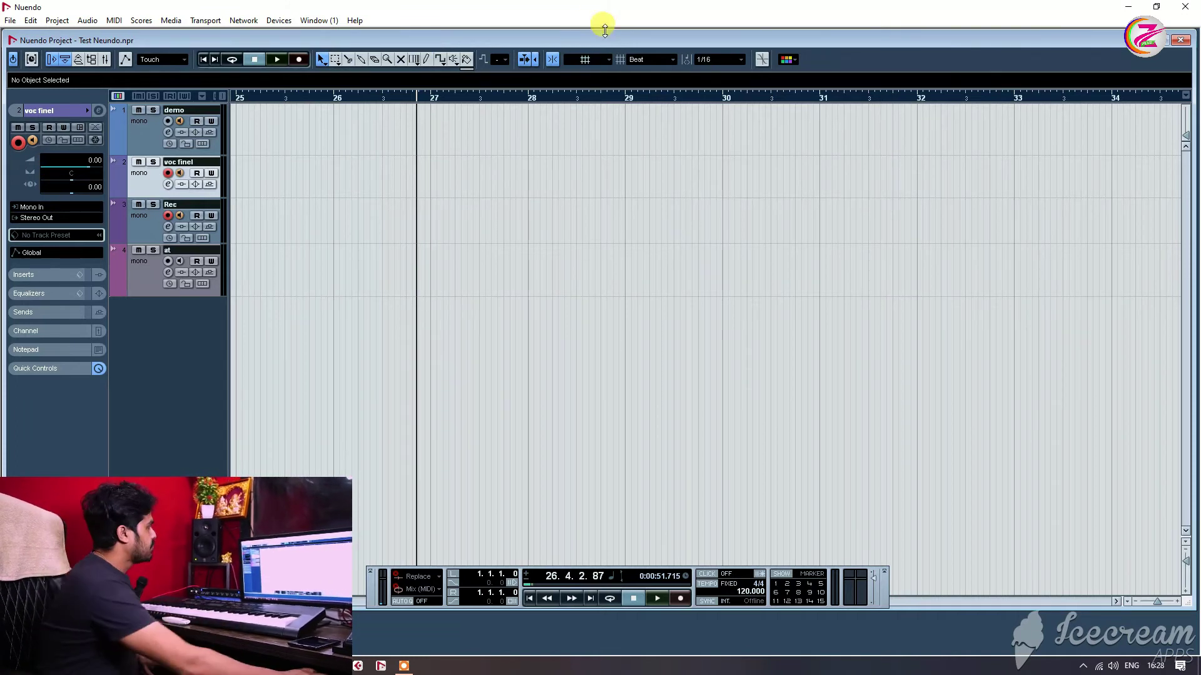
Place the project cursor on beats in bar 27 with Snap on, and look through the grid types, keeping Beat.
{"action": "left_click", "coordinate": [454, 99]}
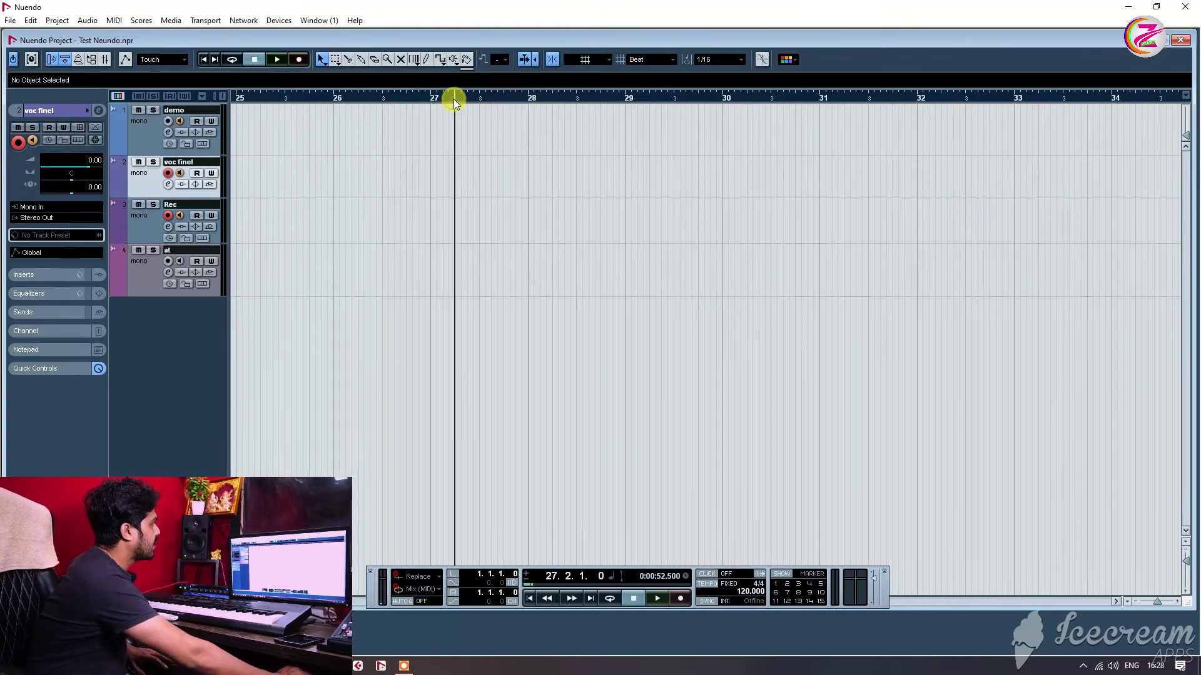
{"action": "left_click", "coordinate": [658, 64]}
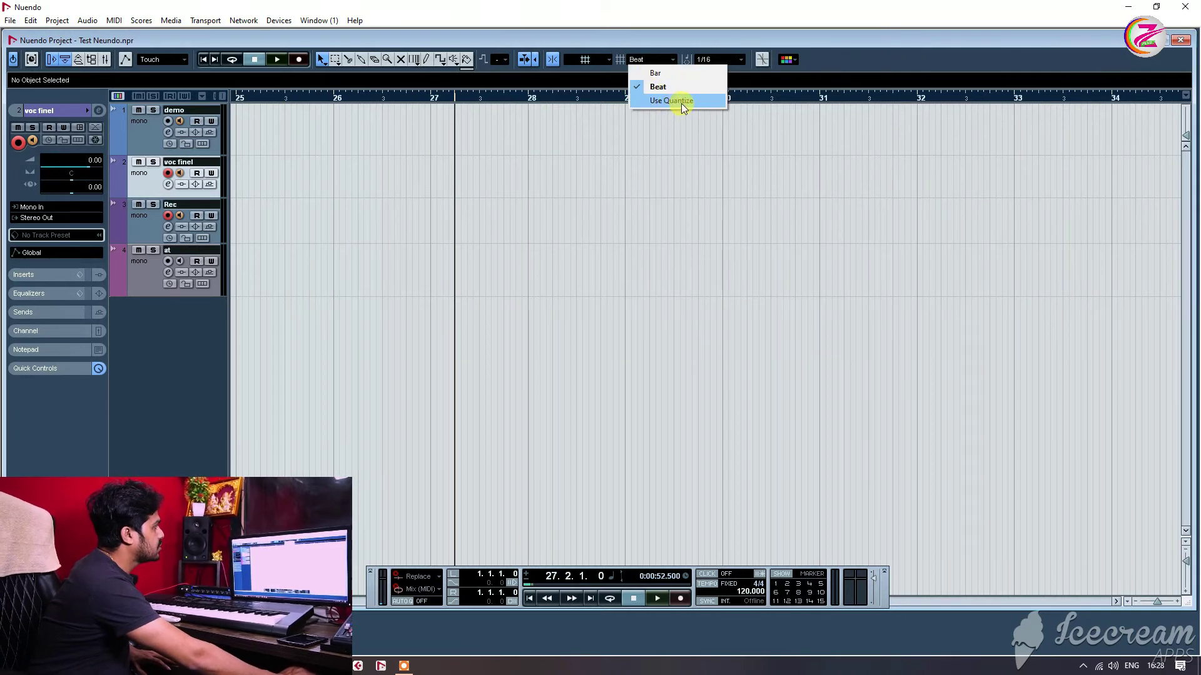
{"action": "left_click", "coordinate": [444, 95]}
{"action": "left_click", "coordinate": [441, 93]}
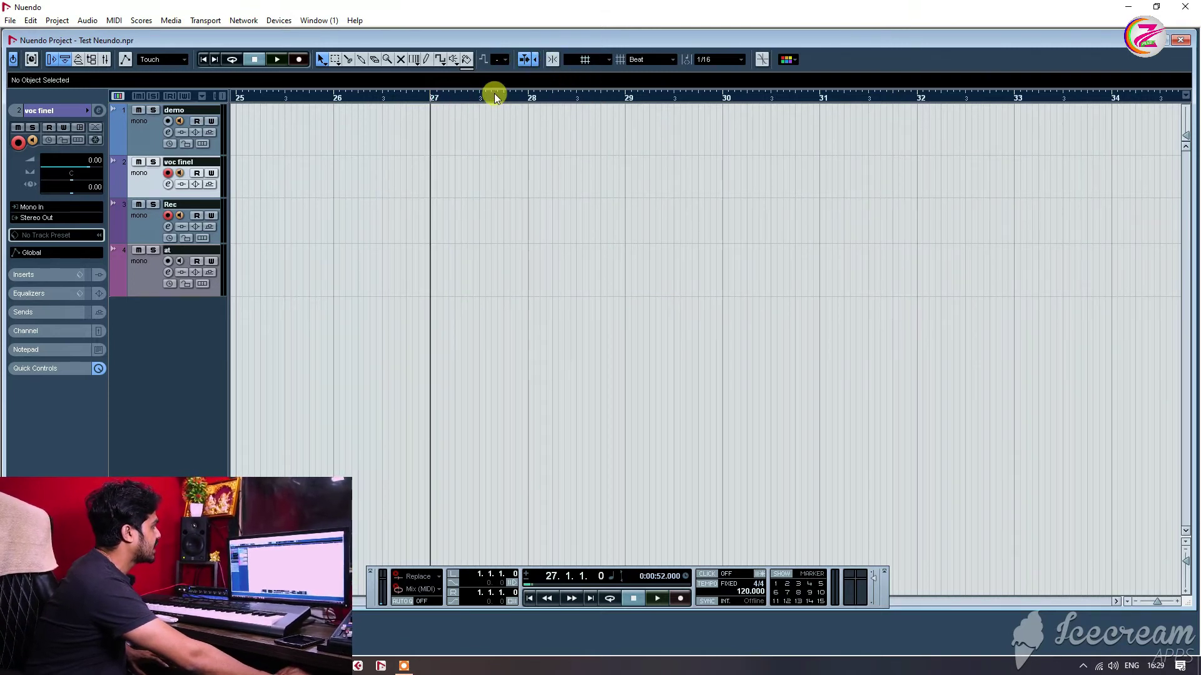
With Snap off, place the project cursor freely between grid lines in bar 27 and play briefly from there, keeping the Beat grid type.
{"action": "left_click", "coordinate": [463, 97]}
{"action": "left_click", "coordinate": [467, 97]}
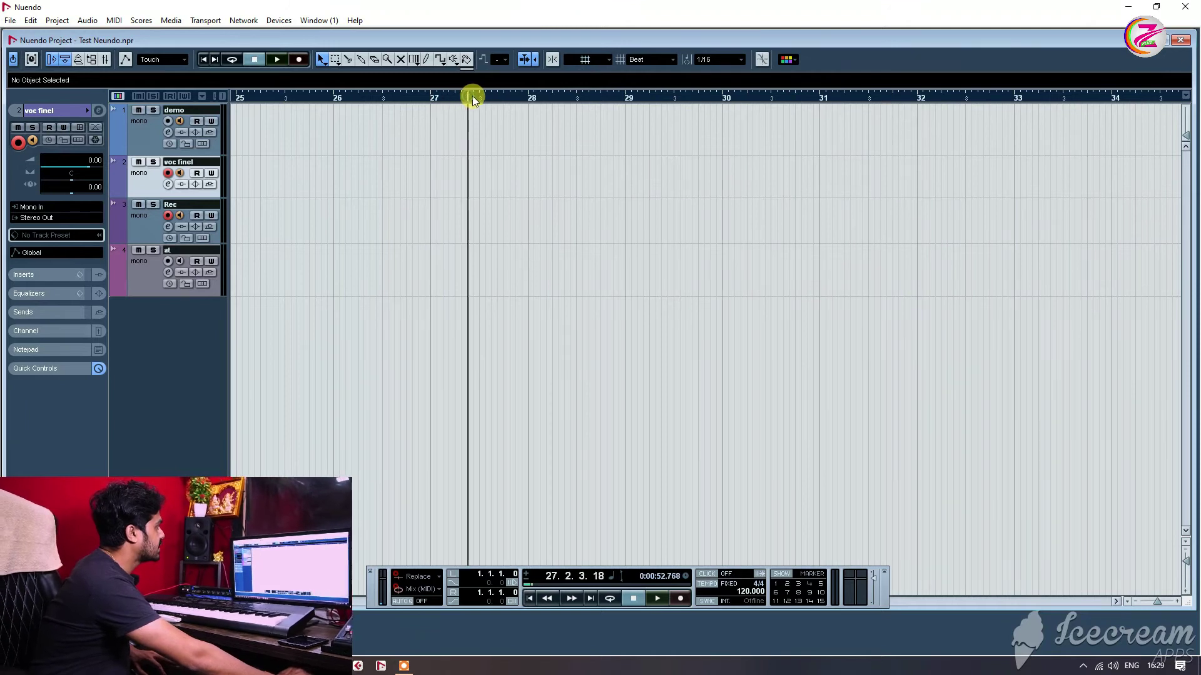
{"action": "left_click", "coordinate": [471, 97]}
{"action": "key", "text": "space"}
{"action": "left_click", "coordinate": [669, 60]}
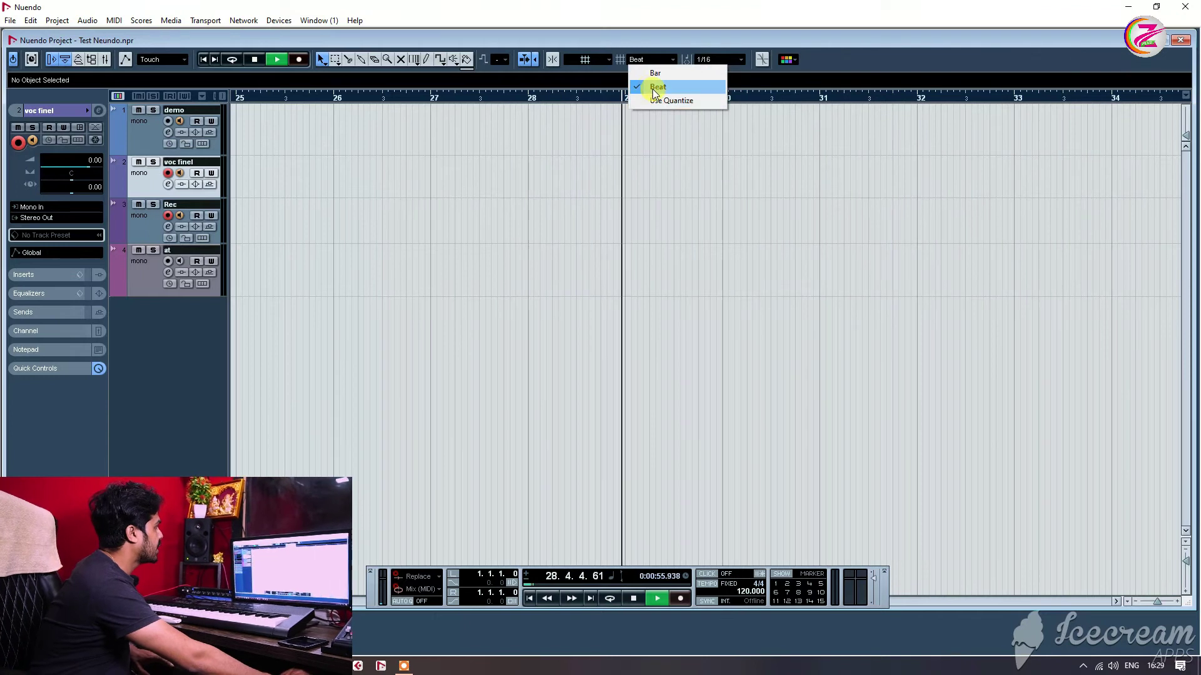
{"action": "left_click", "coordinate": [603, 114]}
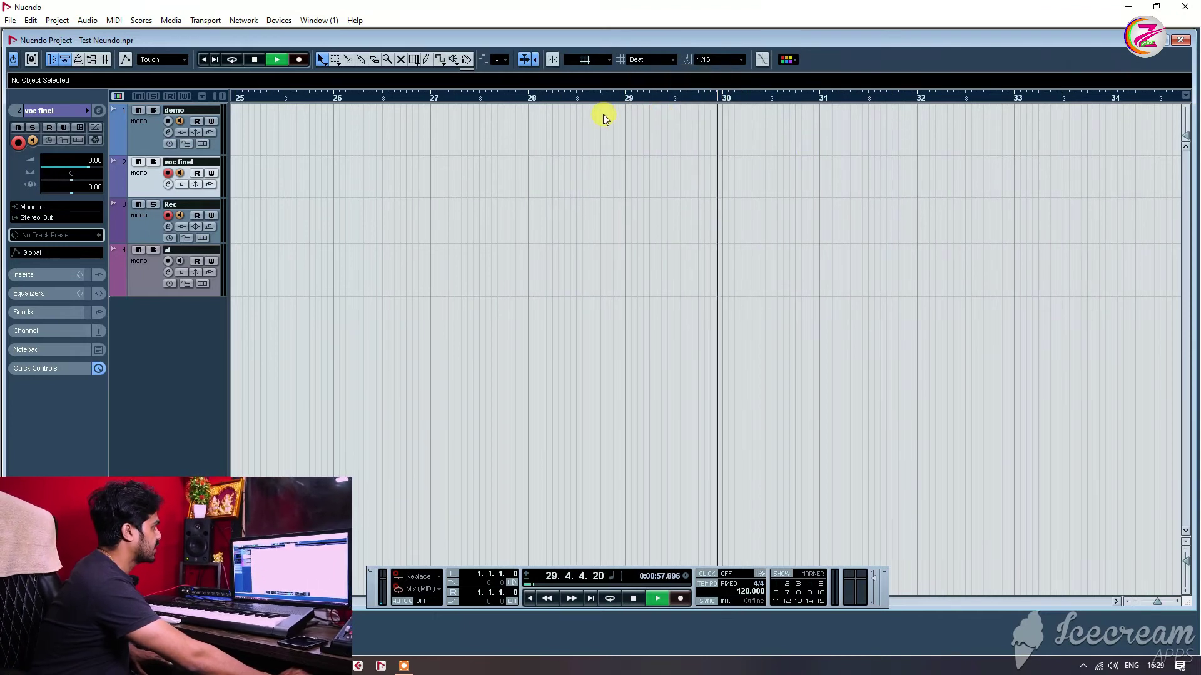
{"action": "key", "text": "space"}
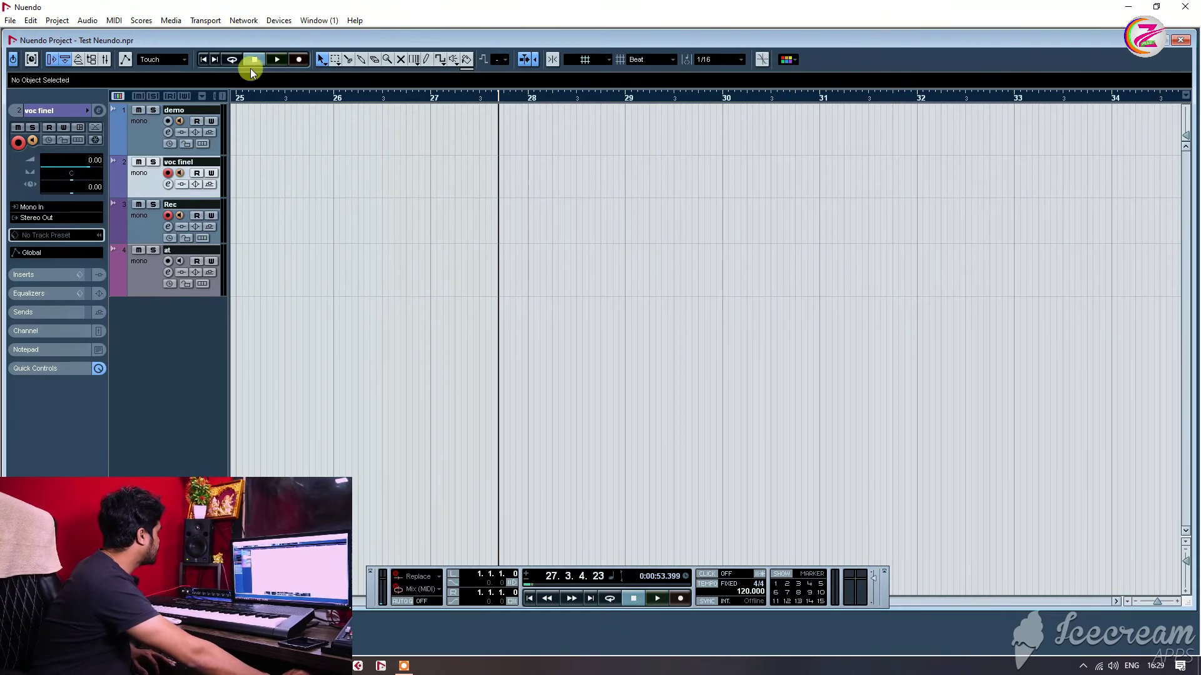
Record a short take on the voc finel and Rec tracks from bar 27, discard it, and play briefly from the same position.
{"action": "left_click", "coordinate": [299, 60]}
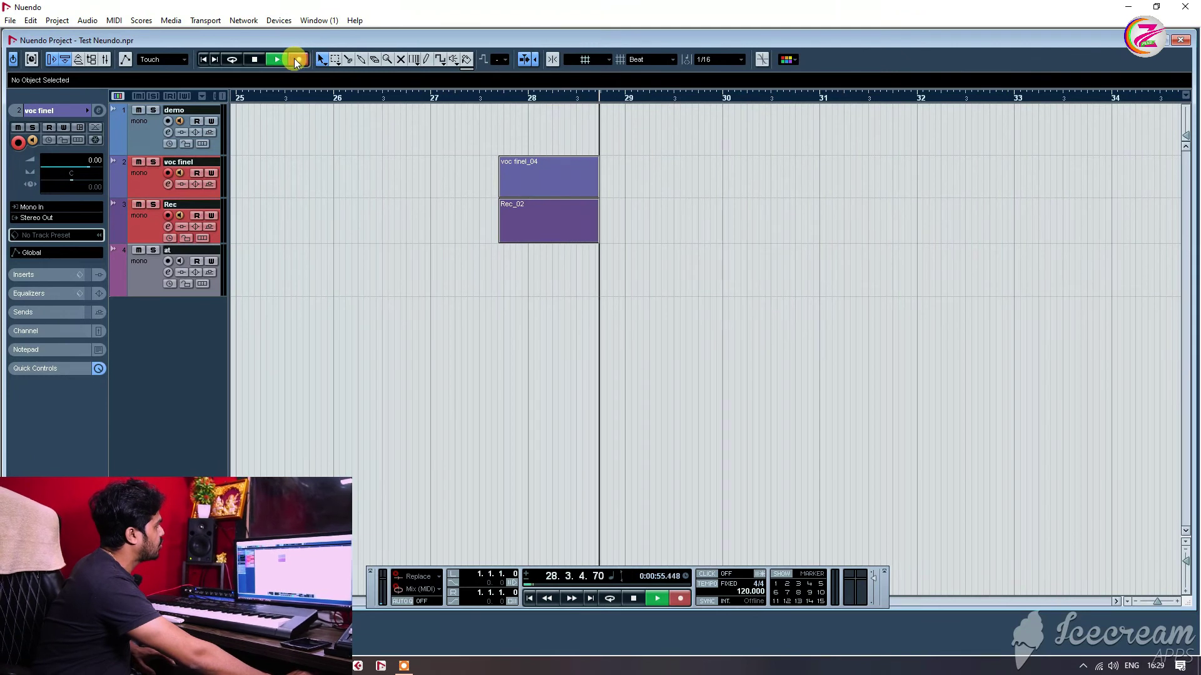
{"action": "key", "text": "space"}
{"action": "left_click", "coordinate": [270, 60]}
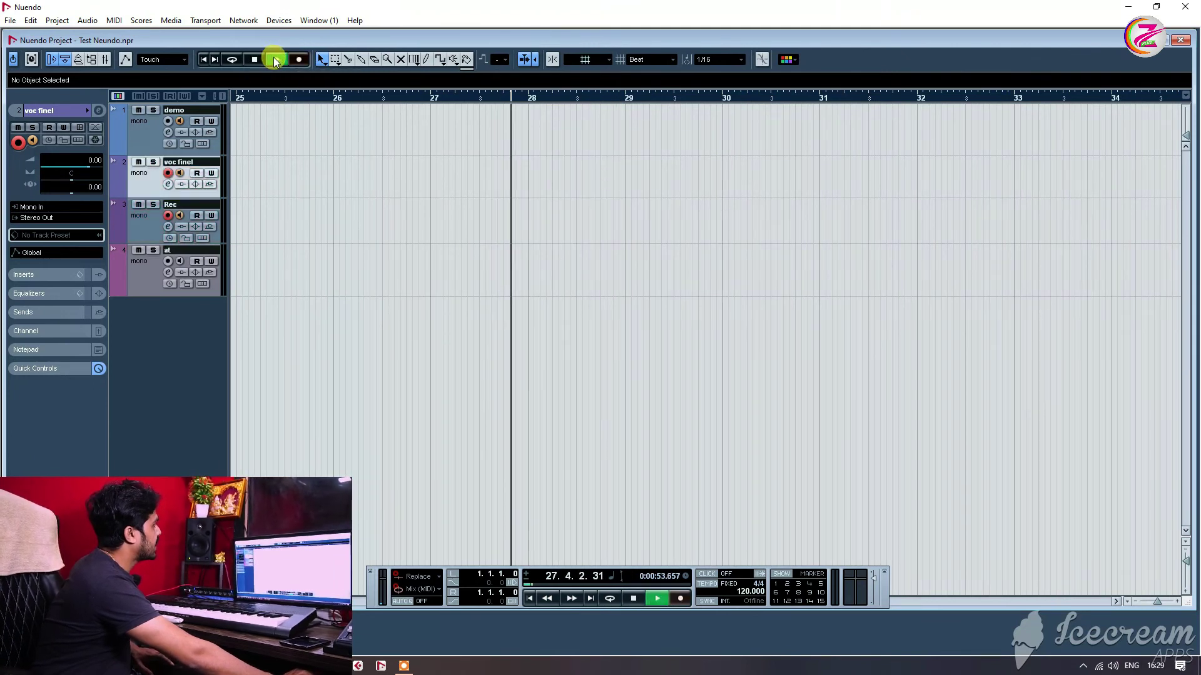
{"action": "left_click", "coordinate": [255, 60]}
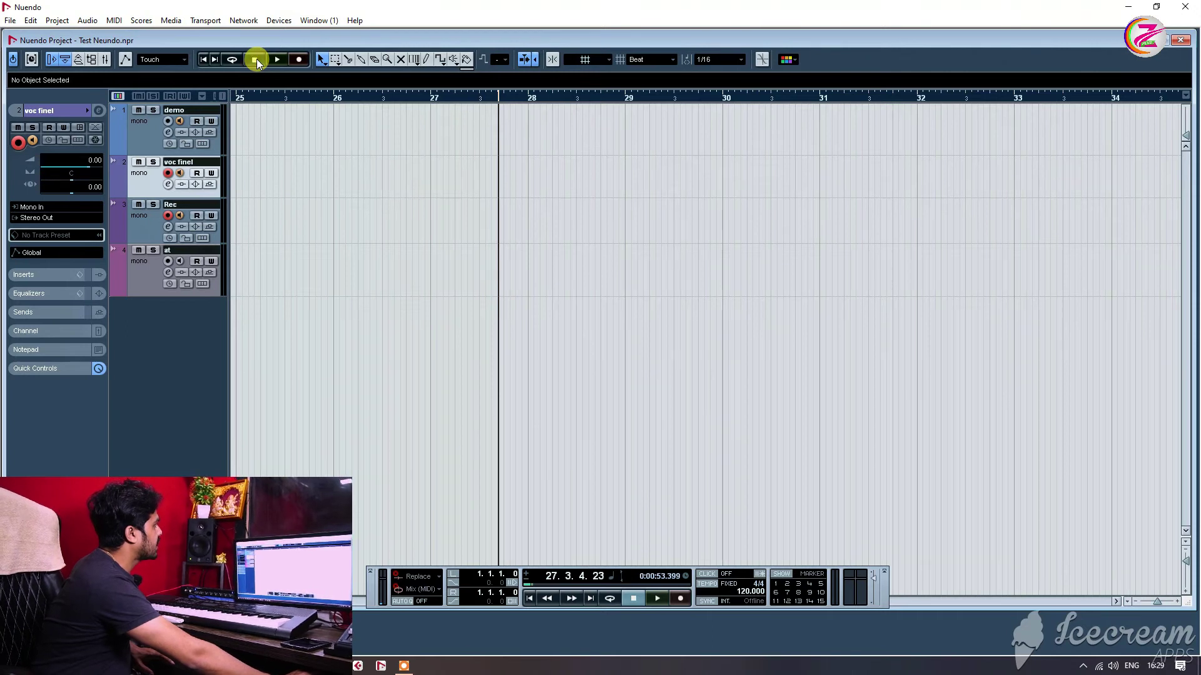
Toggle Cycle on and off, leaving it off, and move the project cursor to the start of the project.
{"action": "left_click", "coordinate": [232, 60]}
{"action": "left_click", "coordinate": [232, 60]}
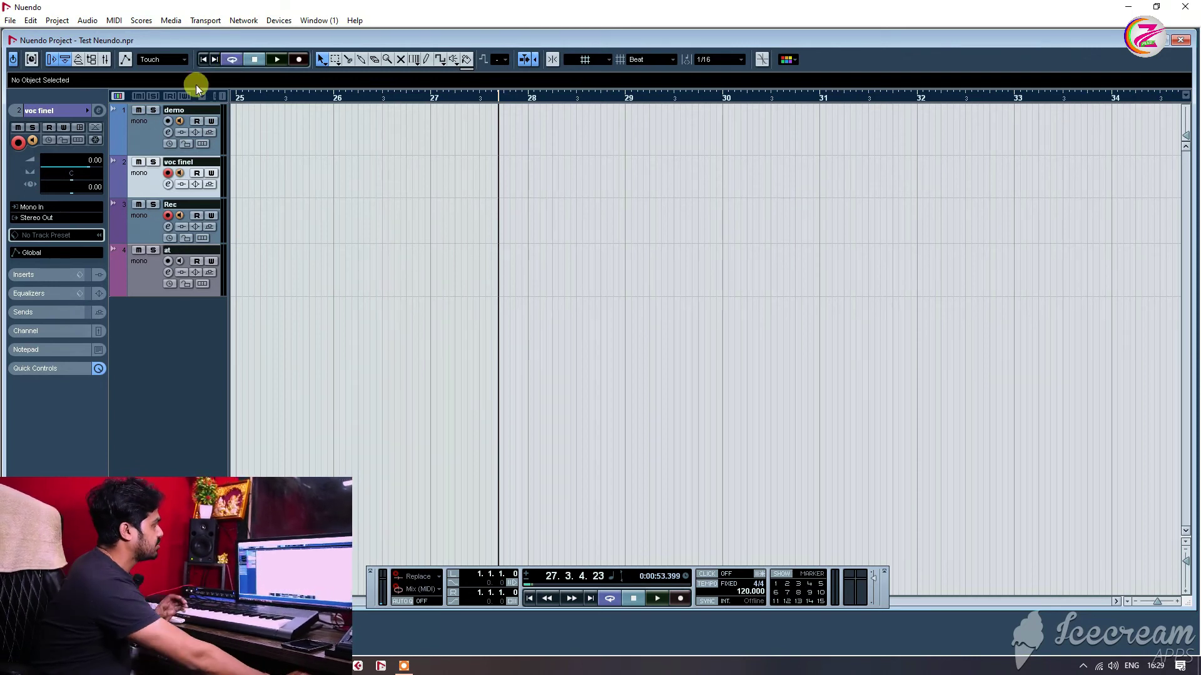
{"action": "left_click", "coordinate": [234, 59]}
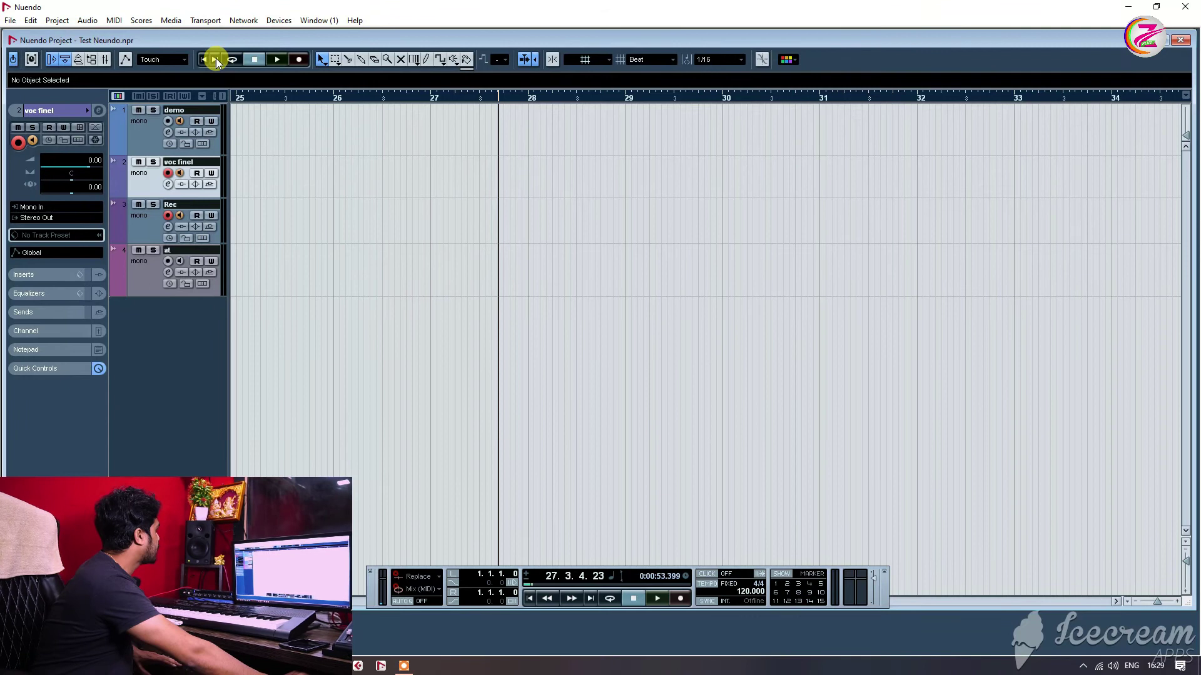
{"action": "left_click", "coordinate": [212, 59]}
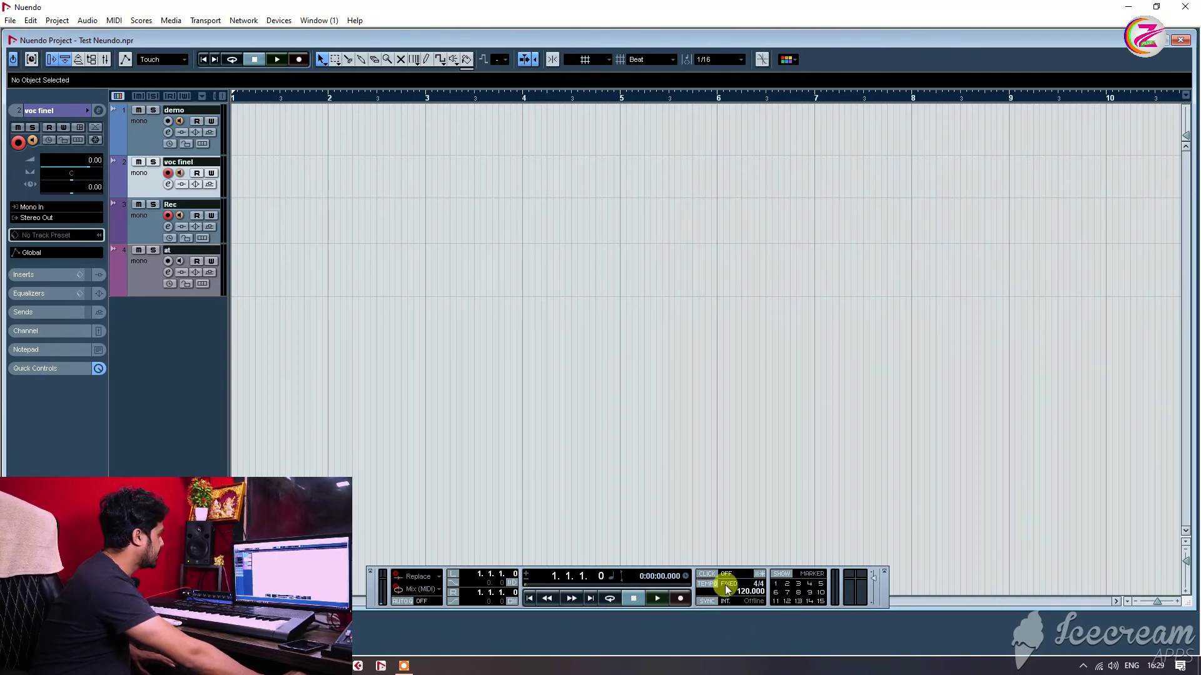
Select the demo track and look through the available event and track colors.
{"action": "left_click", "coordinate": [158, 137]}
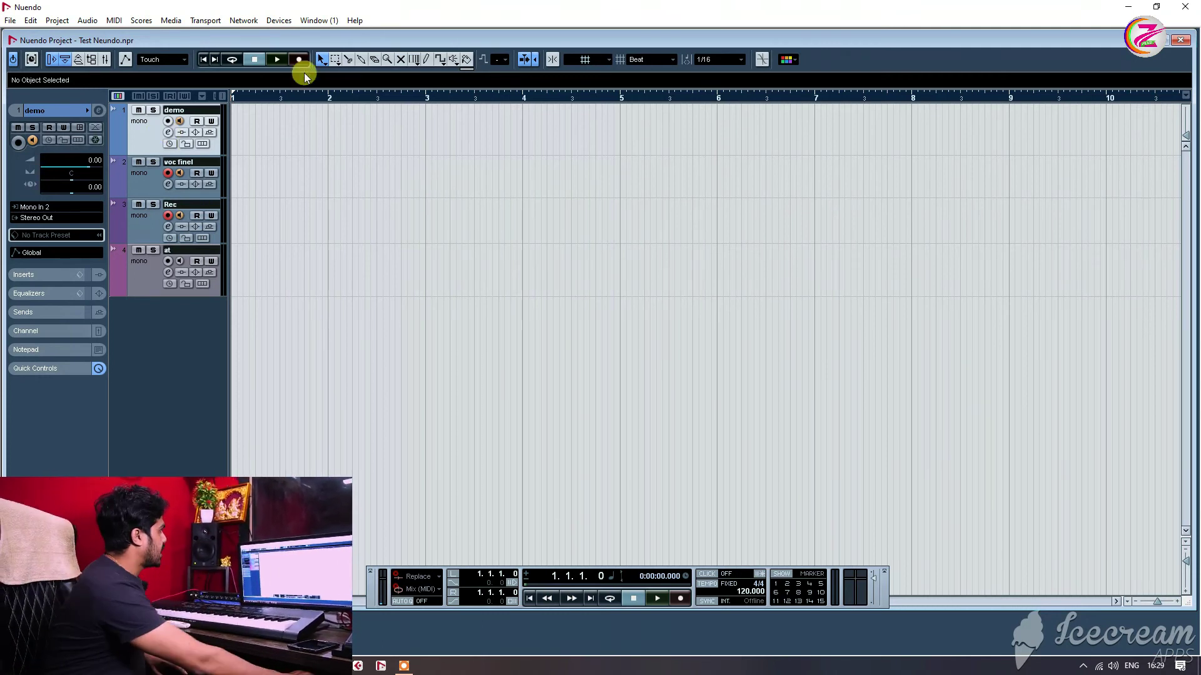
{"action": "left_click", "coordinate": [794, 57]}
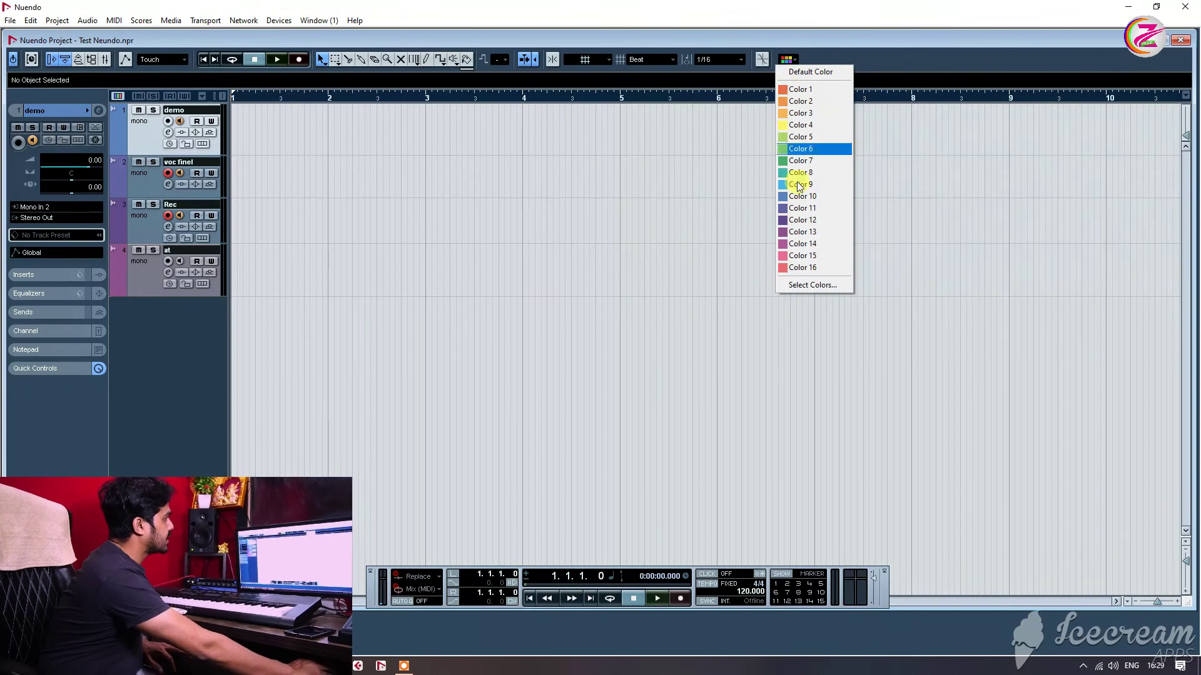
{"action": "left_click", "coordinate": [672, 232]}
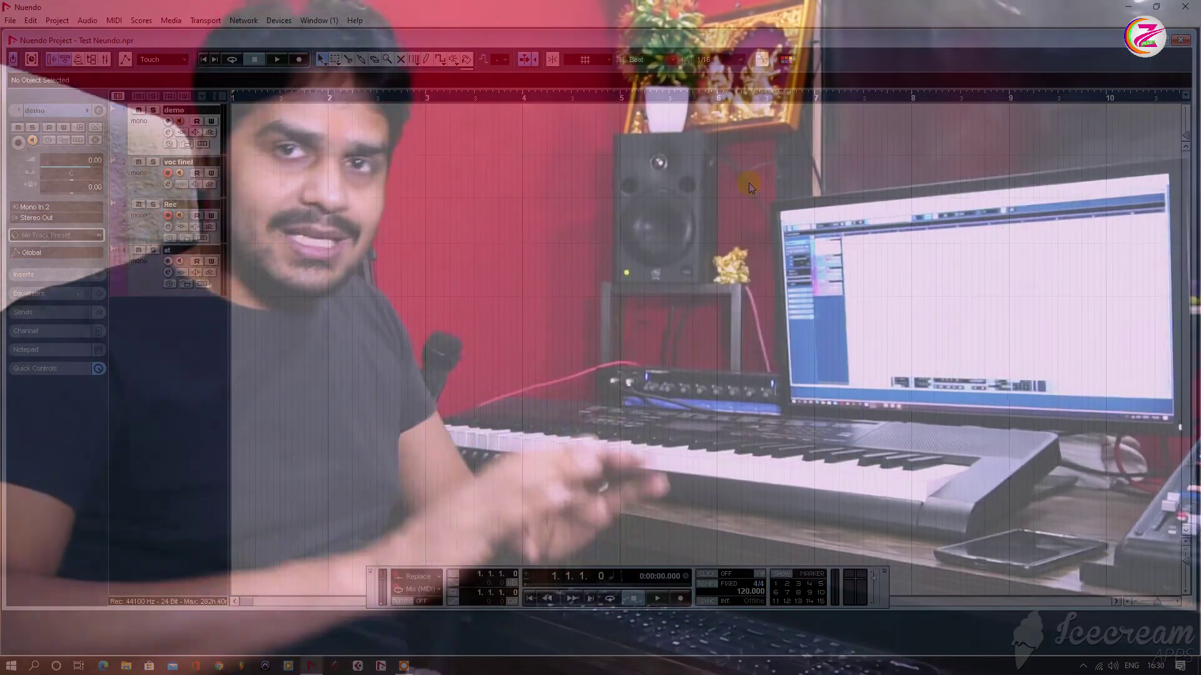